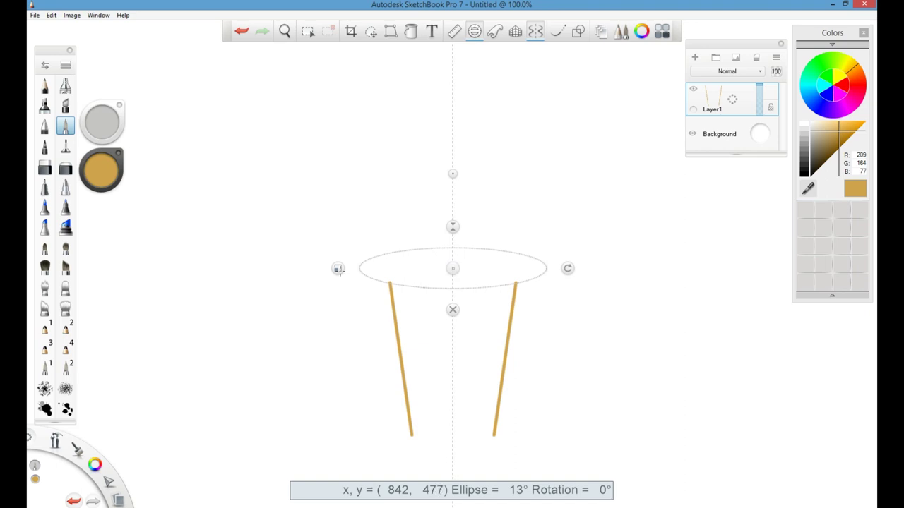
With the ellipse guide, draw the collar's lower curve across the tops of the side lines and a wider 13° full ellipse above it
{"action": "left_click_drag", "start_coordinate": [454, 268], "coordinate": [452, 274]}
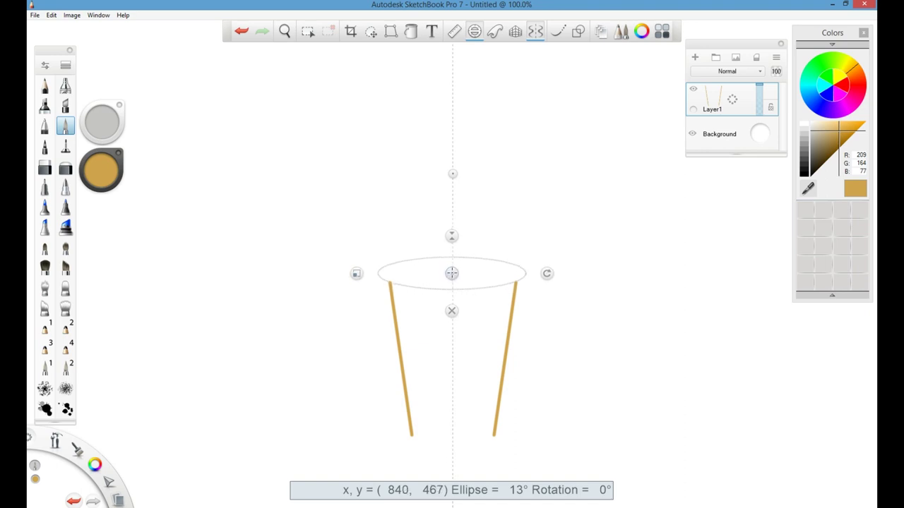
{"action": "mouse_move", "coordinate": [391, 281]}
{"action": "left_mouse_down"}
{"action": "mouse_move", "coordinate": [442, 289]}
{"action": "mouse_move", "coordinate": [524, 280]}
{"action": "left_mouse_up"}
{"action": "left_click_drag", "start_coordinate": [357, 274], "coordinate": [346, 274]}
{"action": "left_click_drag", "start_coordinate": [451, 234], "coordinate": [451, 225]}
{"action": "left_click_drag", "start_coordinate": [452, 273], "coordinate": [452, 234]}
{"action": "left_click_drag", "start_coordinate": [452, 189], "coordinate": [452, 194]}
{"action": "left_click_drag", "start_coordinate": [452, 233], "coordinate": [452, 240]}
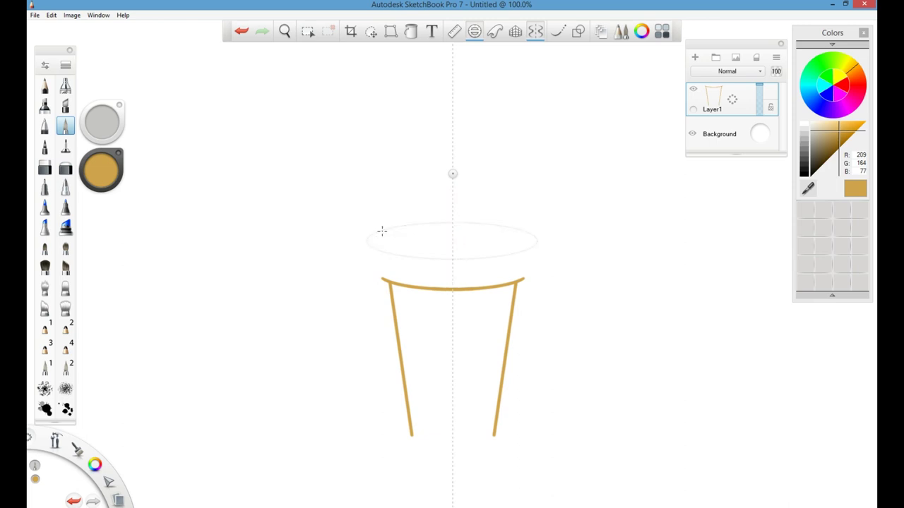
{"action": "left_click_drag", "start_coordinate": [520, 246], "coordinate": [515, 247]}
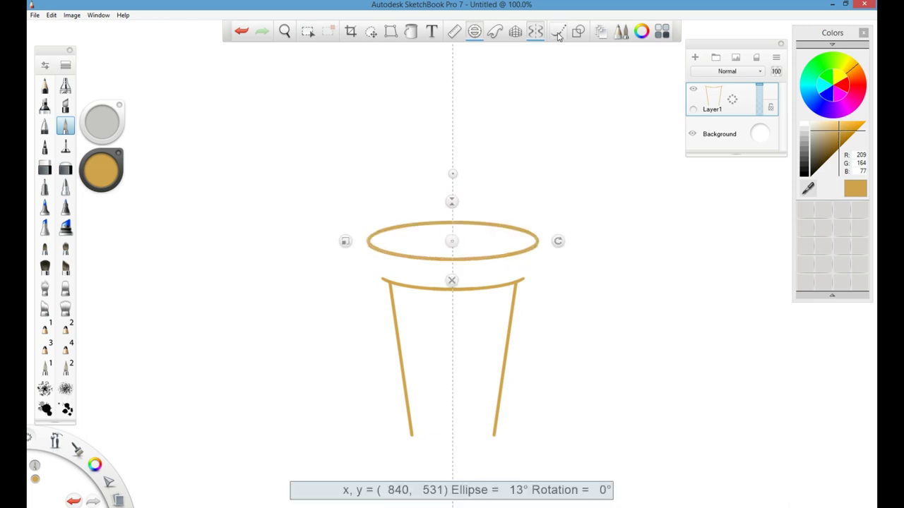
Connect the top ellipse to the collar's lower curve with mirrored slanted lines, and close the cup's base with a smooth curve
{"action": "left_click", "coordinate": [578, 32]}
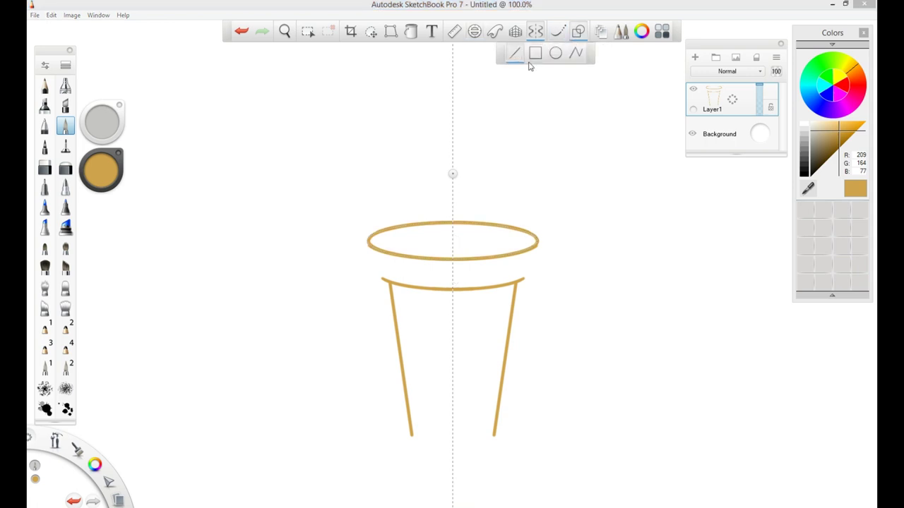
{"action": "left_click_drag", "start_coordinate": [538, 242], "coordinate": [526, 281]}
{"action": "left_click", "coordinate": [558, 32]}
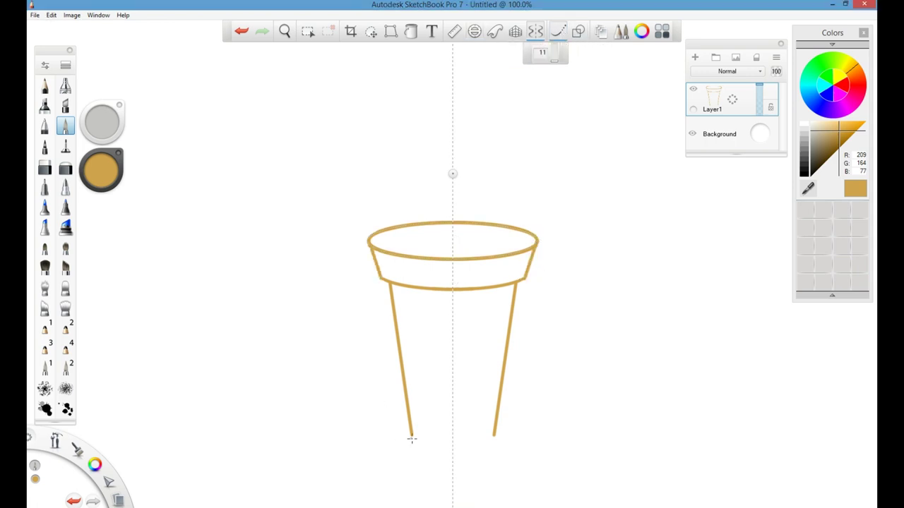
{"action": "left_click_drag", "start_coordinate": [412, 435], "coordinate": [461, 450]}
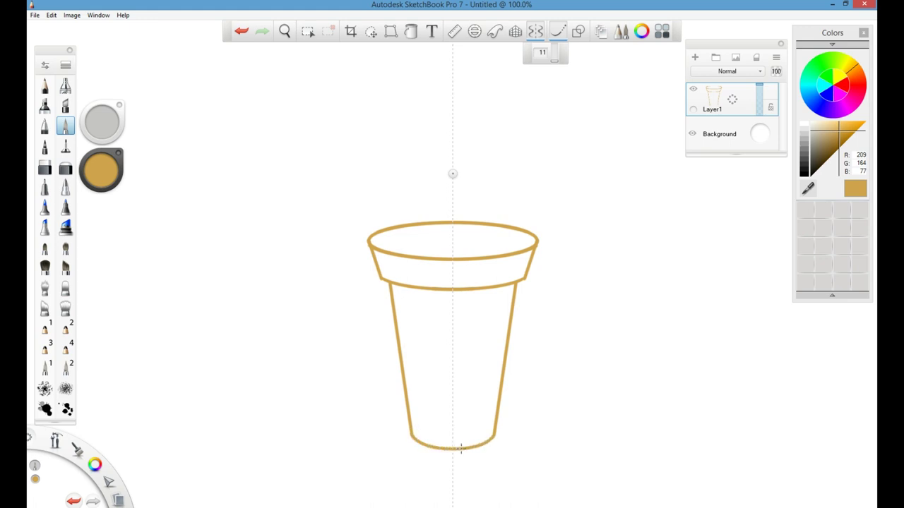
Flood fill the cone's opening, collar and body with light tan, RGB 236, 205, 144
{"action": "left_click", "coordinate": [829, 125]}
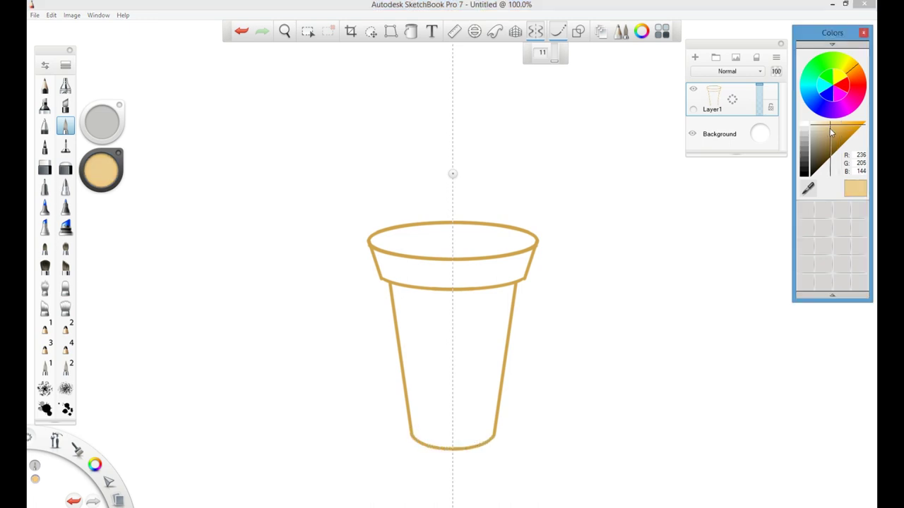
{"action": "left_click", "coordinate": [412, 32]}
{"action": "left_click", "coordinate": [463, 243]}
{"action": "left_click", "coordinate": [471, 280]}
{"action": "left_click", "coordinate": [470, 330]}
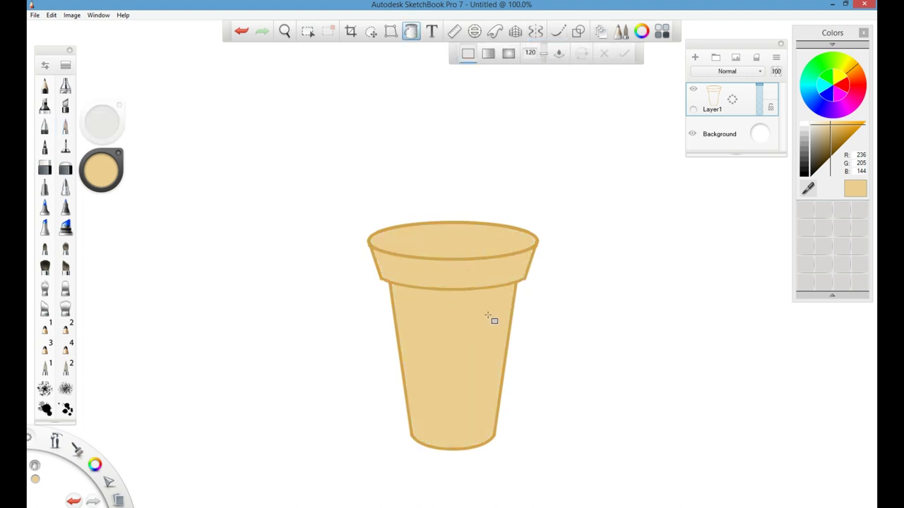
Draw a mirrored diagonal waffle lattice of straight lines over the cone's body and collar in darker tan, RGB 195, 155, 76
{"action": "left_click", "coordinate": [837, 134]}
{"action": "left_click", "coordinate": [537, 34]}
{"action": "key", "text": "l"}
{"action": "left_click_drag", "start_coordinate": [497, 416], "coordinate": [478, 447]}
{"action": "mouse_move", "coordinate": [499, 397]}
{"action": "left_mouse_down"}
{"action": "mouse_move", "coordinate": [461, 447]}
{"action": "mouse_move", "coordinate": [500, 375]}
{"action": "left_mouse_up"}
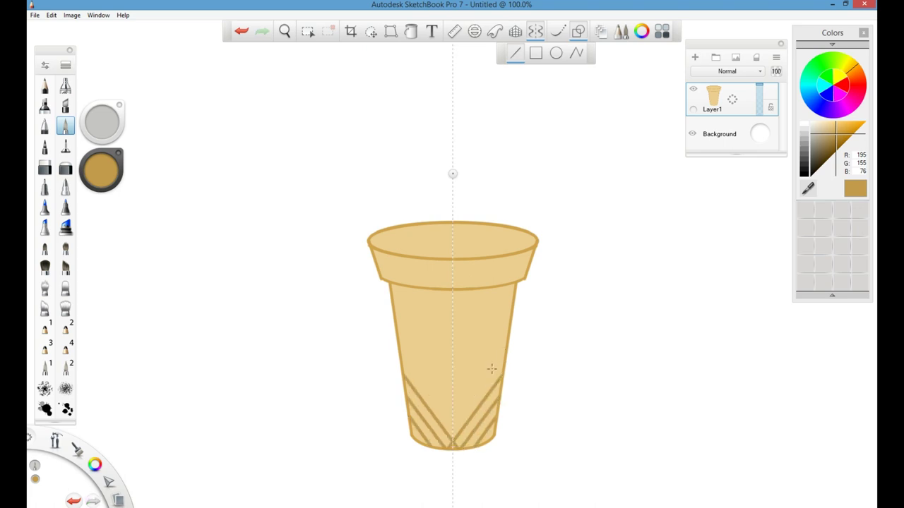
{"action": "left_click_drag", "start_coordinate": [436, 447], "coordinate": [505, 355]}
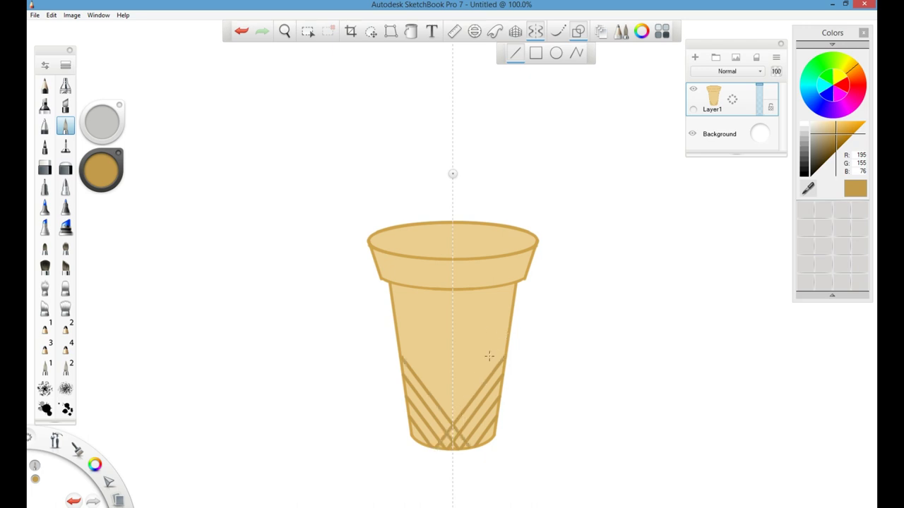
{"action": "left_click_drag", "start_coordinate": [424, 446], "coordinate": [510, 329]}
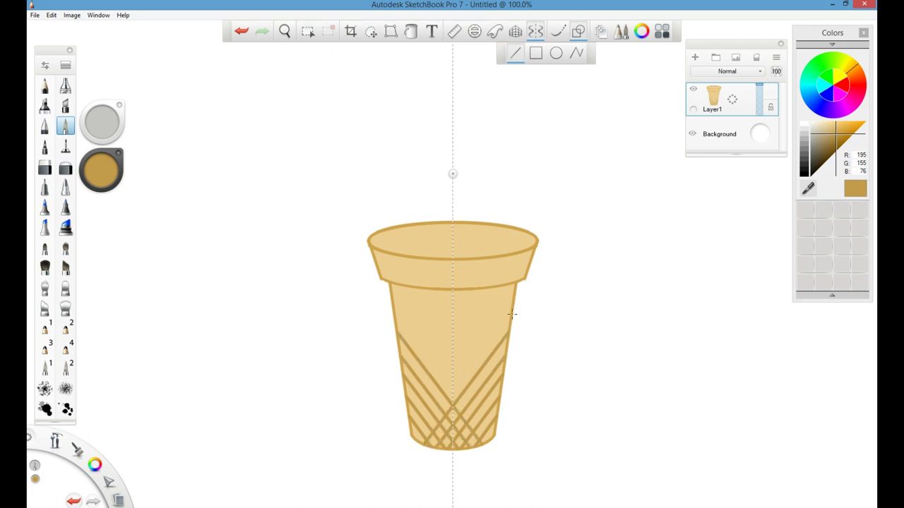
{"action": "left_click_drag", "start_coordinate": [416, 439], "coordinate": [513, 312]}
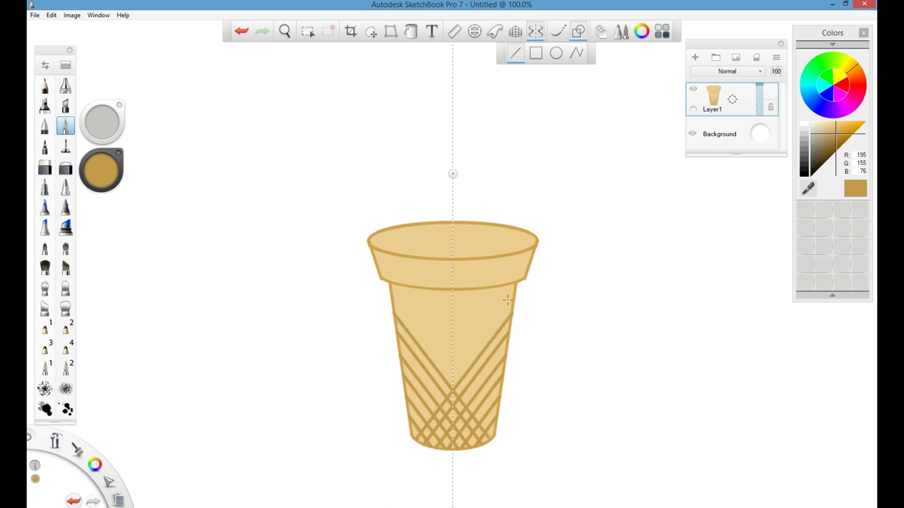
{"action": "left_click_drag", "start_coordinate": [431, 402], "coordinate": [409, 428]}
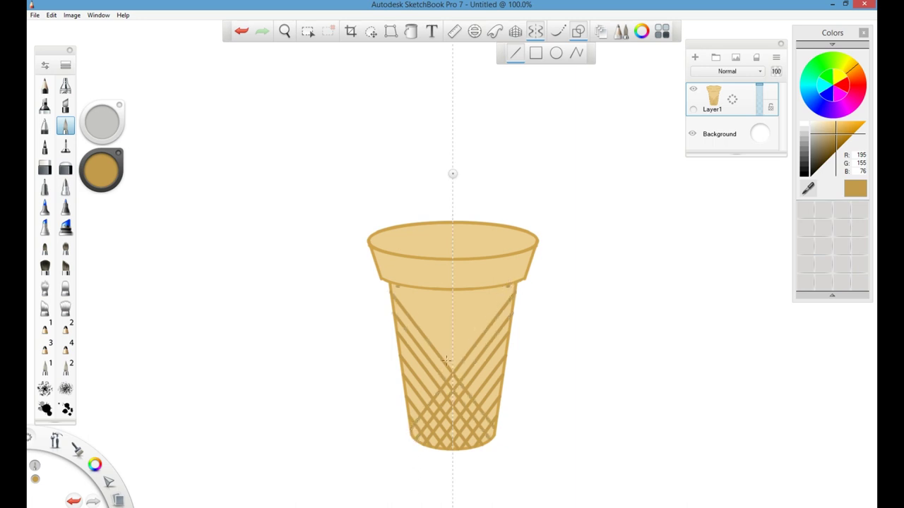
{"action": "left_click_drag", "start_coordinate": [414, 417], "coordinate": [510, 286]}
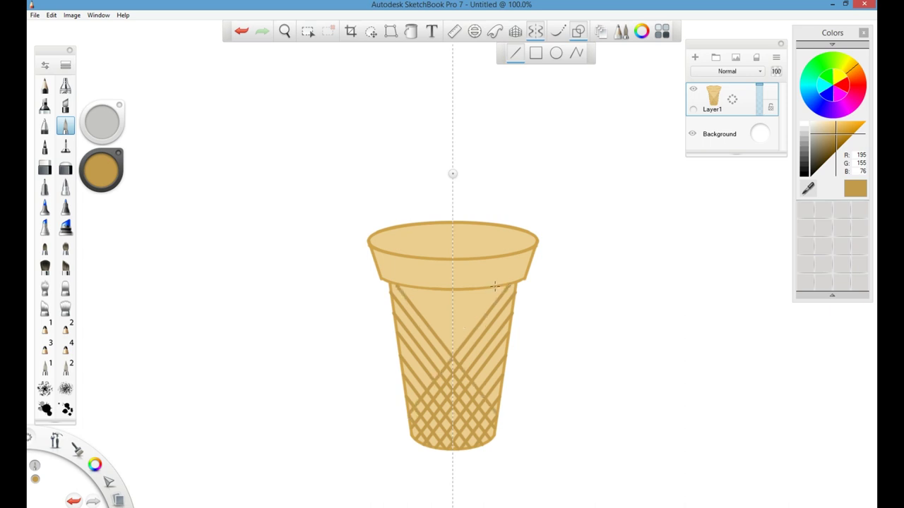
{"action": "left_click_drag", "start_coordinate": [422, 371], "coordinate": [405, 383]}
{"action": "left_click_drag", "start_coordinate": [464, 290], "coordinate": [400, 373]}
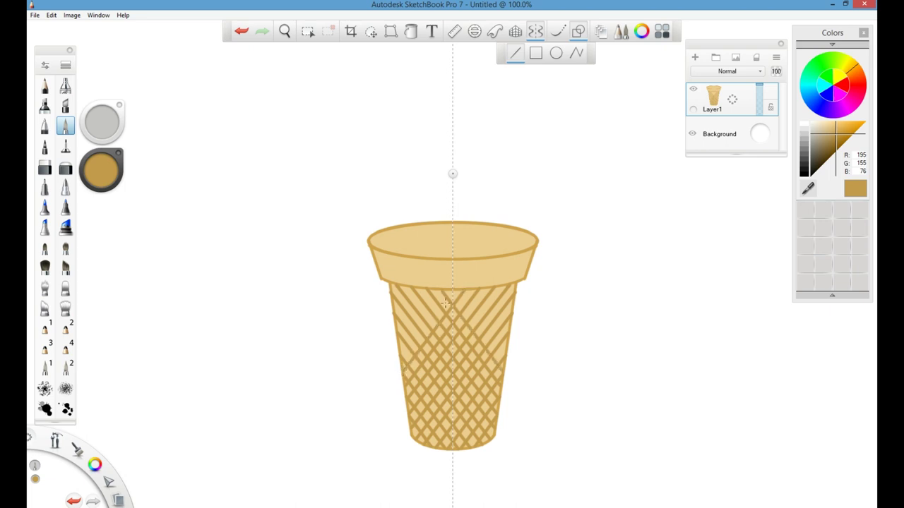
{"action": "mouse_move", "coordinate": [449, 289]}
{"action": "left_mouse_down"}
{"action": "mouse_move", "coordinate": [400, 355]}
{"action": "mouse_move", "coordinate": [395, 340]}
{"action": "mouse_move", "coordinate": [424, 289]}
{"action": "mouse_move", "coordinate": [394, 311]}
{"action": "mouse_move", "coordinate": [393, 298]}
{"action": "left_mouse_up"}
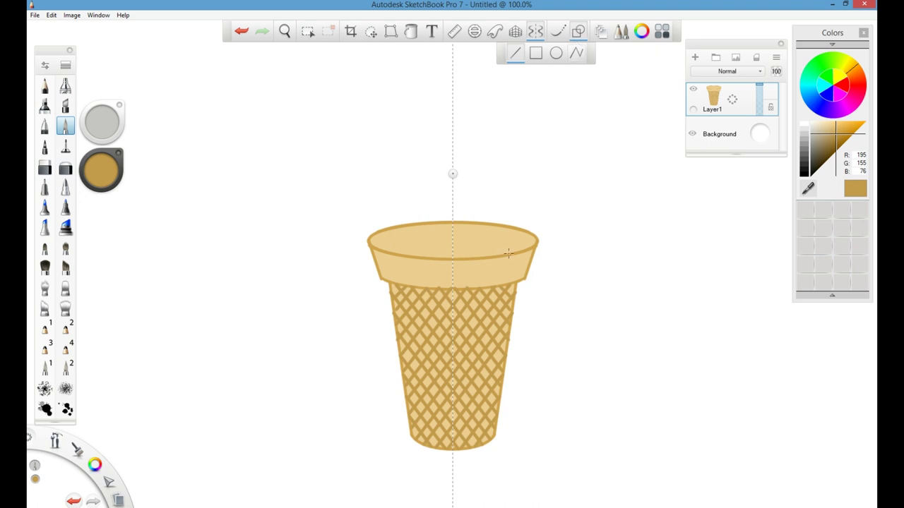
{"action": "mouse_move", "coordinate": [501, 284]}
{"action": "left_mouse_down"}
{"action": "mouse_move", "coordinate": [528, 256]}
{"action": "mouse_move", "coordinate": [474, 292]}
{"action": "mouse_move", "coordinate": [491, 258]}
{"action": "mouse_move", "coordinate": [444, 289]}
{"action": "mouse_move", "coordinate": [393, 284]}
{"action": "left_mouse_up"}
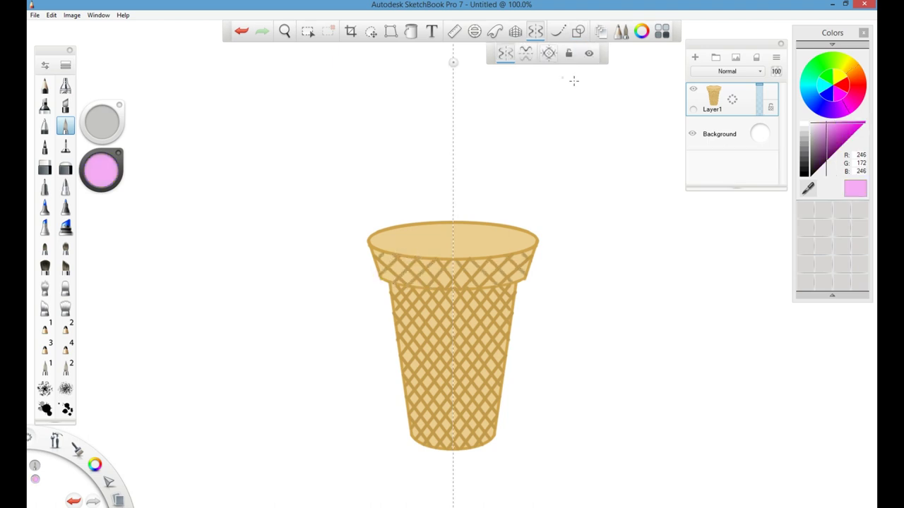
Draw the ice cream scoop's outline in pink, RGB 246, 172, 246, along a 67° ellipse guide from one rim end to the other
{"action": "left_click", "coordinate": [474, 31]}
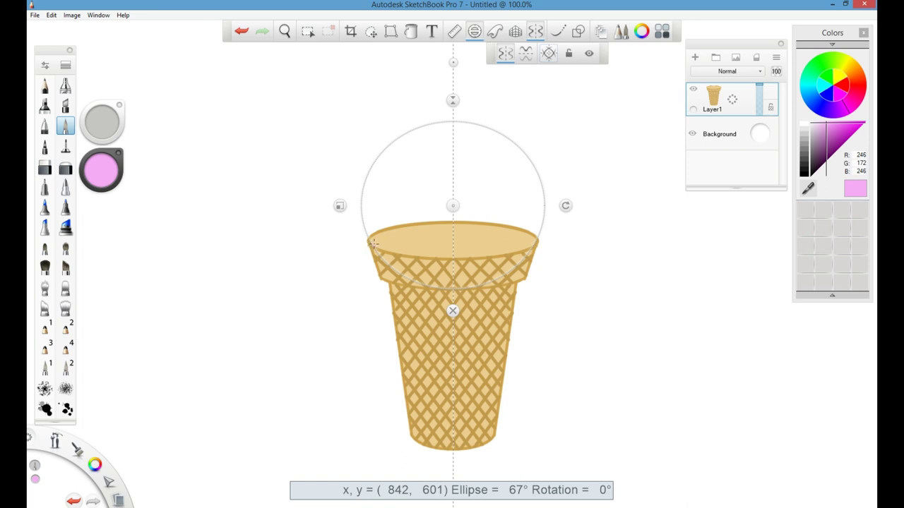
{"action": "key", "text": "ctrl+z"}
{"action": "mouse_move", "coordinate": [385, 154]}
{"action": "left_mouse_down"}
{"action": "mouse_move", "coordinate": [365, 238]}
{"action": "mouse_move", "coordinate": [385, 214]}
{"action": "left_mouse_up"}
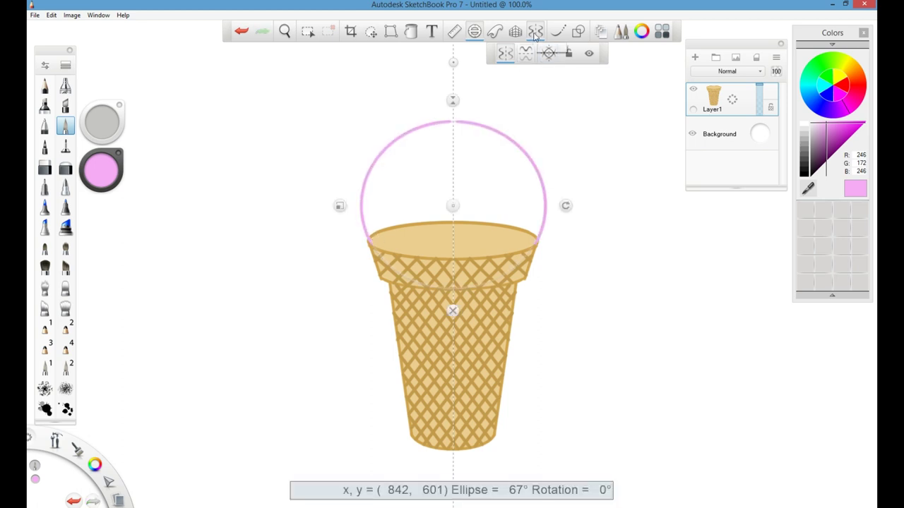
{"action": "left_click", "coordinate": [453, 310]}
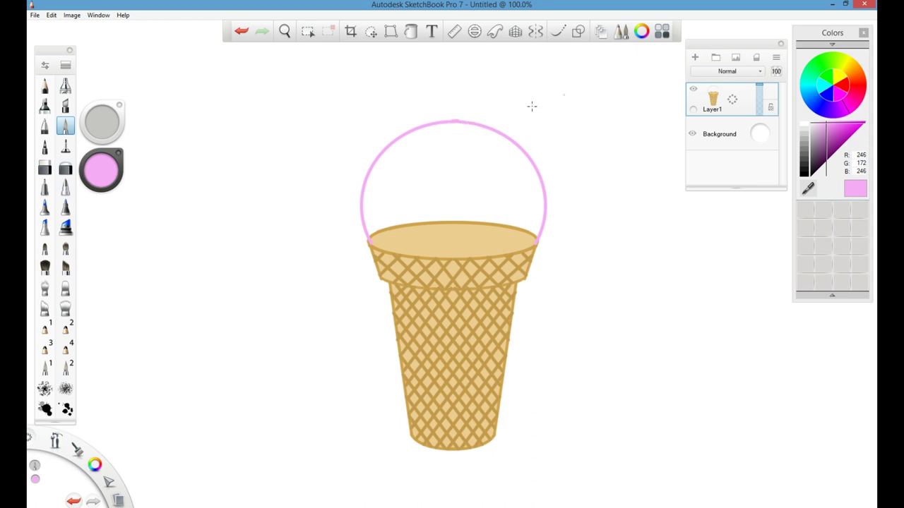
Fill the scoop and the cone's opening with pink, and paint over the tan back rim line in the same colour
{"action": "left_click", "coordinate": [411, 32]}
{"action": "left_click", "coordinate": [448, 159]}
{"action": "left_click", "coordinate": [443, 224]}
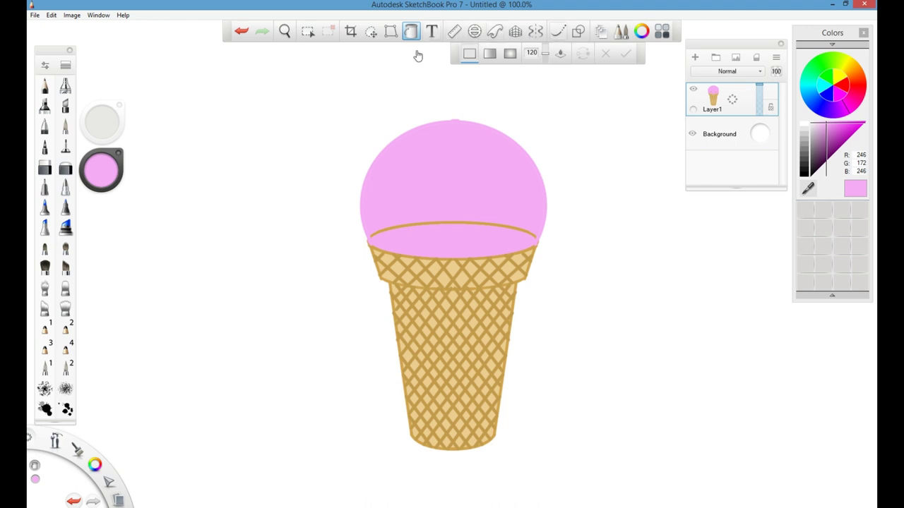
{"action": "left_click", "coordinate": [66, 126]}
{"action": "left_click_drag", "start_coordinate": [379, 231], "coordinate": [371, 235]}
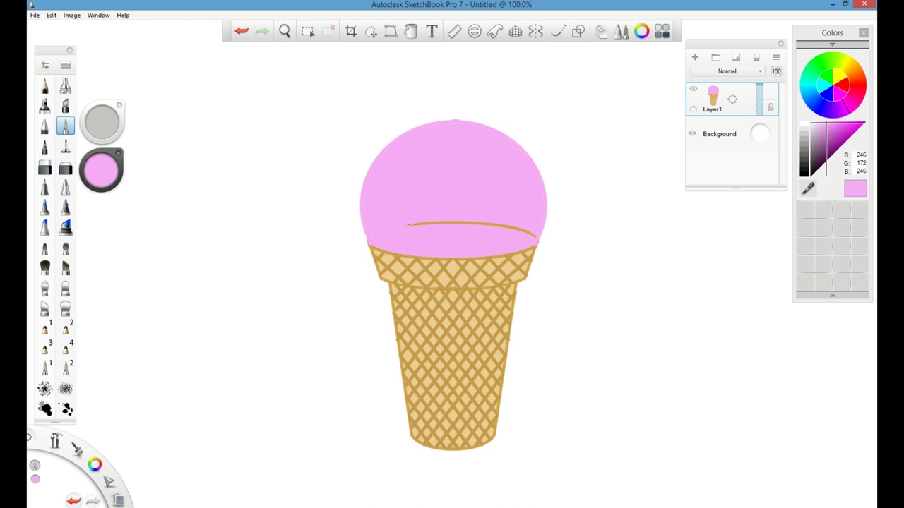
{"action": "mouse_move", "coordinate": [430, 224]}
{"action": "left_mouse_down"}
{"action": "mouse_move", "coordinate": [534, 232]}
{"action": "mouse_move", "coordinate": [524, 228]}
{"action": "left_mouse_up"}
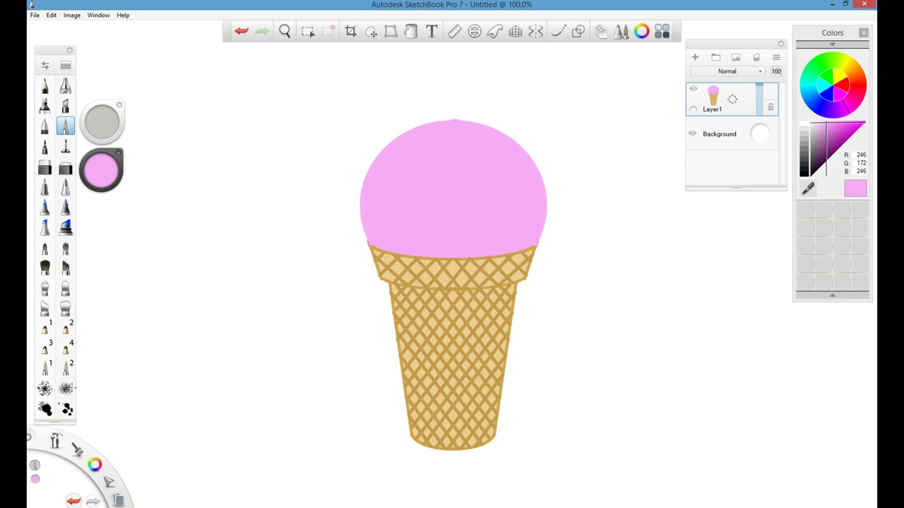
Lock Layer1's transparency and texture the scoop with the Charcoal brush in darker pink, RGB 218, 137, 218, plus a lighter pink for highlights
{"action": "left_click", "coordinate": [66, 389]}
{"action": "left_click", "coordinate": [831, 134]}
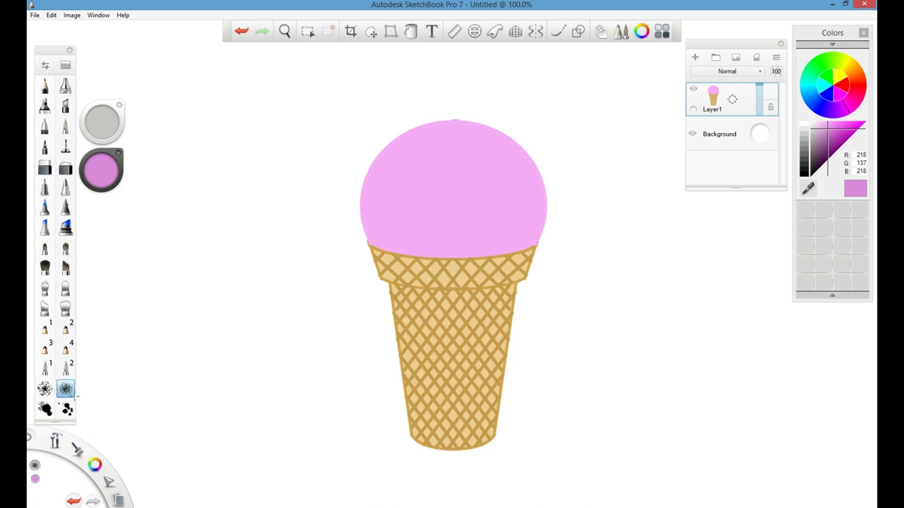
{"action": "left_click", "coordinate": [771, 107]}
{"action": "left_click_drag", "start_coordinate": [373, 204], "coordinate": [392, 194]}
{"action": "left_click_drag", "start_coordinate": [429, 143], "coordinate": [416, 146]}
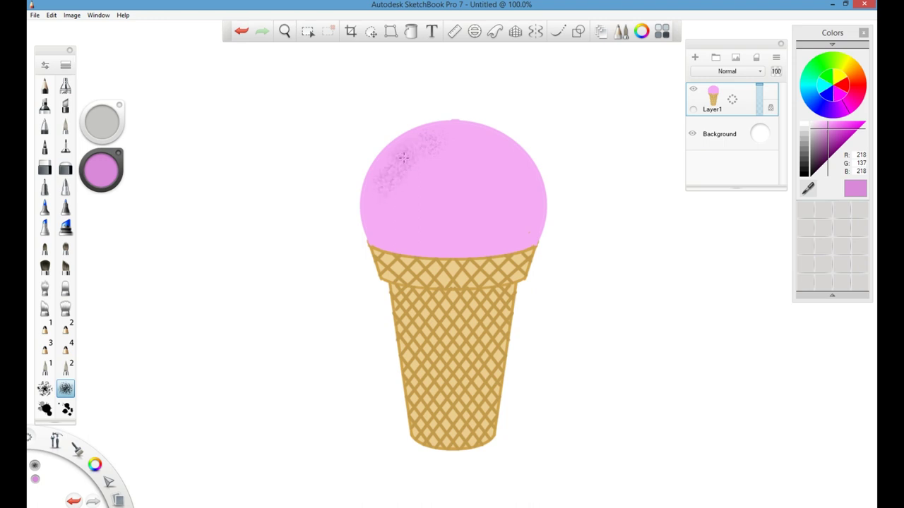
{"action": "mouse_move", "coordinate": [385, 185]}
{"action": "left_mouse_down"}
{"action": "mouse_move", "coordinate": [382, 224]}
{"action": "mouse_move", "coordinate": [406, 226]}
{"action": "mouse_move", "coordinate": [441, 251]}
{"action": "mouse_move", "coordinate": [489, 245]}
{"action": "left_mouse_up"}
{"action": "mouse_move", "coordinate": [449, 137]}
{"action": "left_mouse_down"}
{"action": "mouse_move", "coordinate": [498, 202]}
{"action": "mouse_move", "coordinate": [455, 139]}
{"action": "mouse_move", "coordinate": [488, 163]}
{"action": "mouse_move", "coordinate": [496, 211]}
{"action": "left_mouse_up"}
{"action": "mouse_move", "coordinate": [462, 166]}
{"action": "left_mouse_down"}
{"action": "mouse_move", "coordinate": [446, 149]}
{"action": "mouse_move", "coordinate": [491, 176]}
{"action": "mouse_move", "coordinate": [470, 137]}
{"action": "mouse_move", "coordinate": [507, 229]}
{"action": "mouse_move", "coordinate": [535, 216]}
{"action": "mouse_move", "coordinate": [477, 193]}
{"action": "mouse_move", "coordinate": [470, 238]}
{"action": "mouse_move", "coordinate": [449, 214]}
{"action": "mouse_move", "coordinate": [477, 148]}
{"action": "mouse_move", "coordinate": [402, 192]}
{"action": "mouse_move", "coordinate": [462, 151]}
{"action": "left_mouse_up"}
{"action": "mouse_move", "coordinate": [405, 138]}
{"action": "left_mouse_down"}
{"action": "mouse_move", "coordinate": [360, 227]}
{"action": "mouse_move", "coordinate": [397, 211]}
{"action": "mouse_move", "coordinate": [366, 227]}
{"action": "mouse_move", "coordinate": [418, 248]}
{"action": "left_mouse_up"}
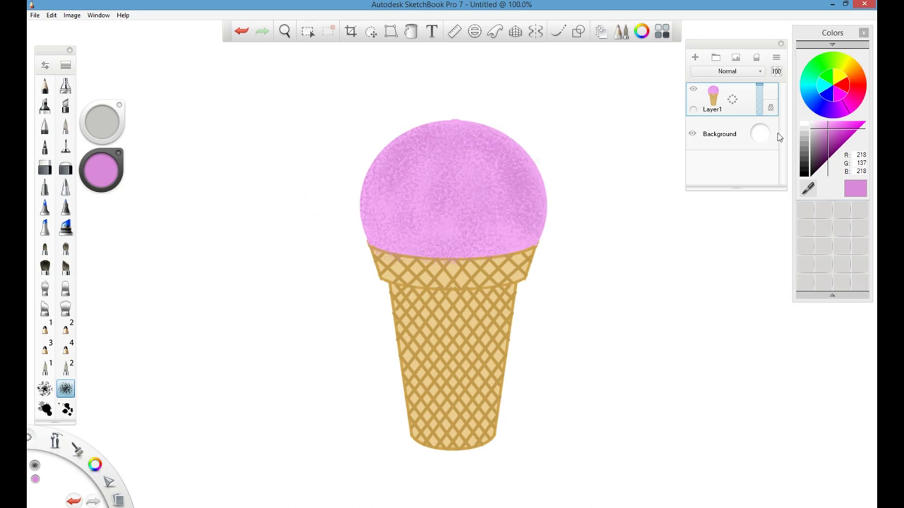
{"action": "left_click", "coordinate": [823, 129]}
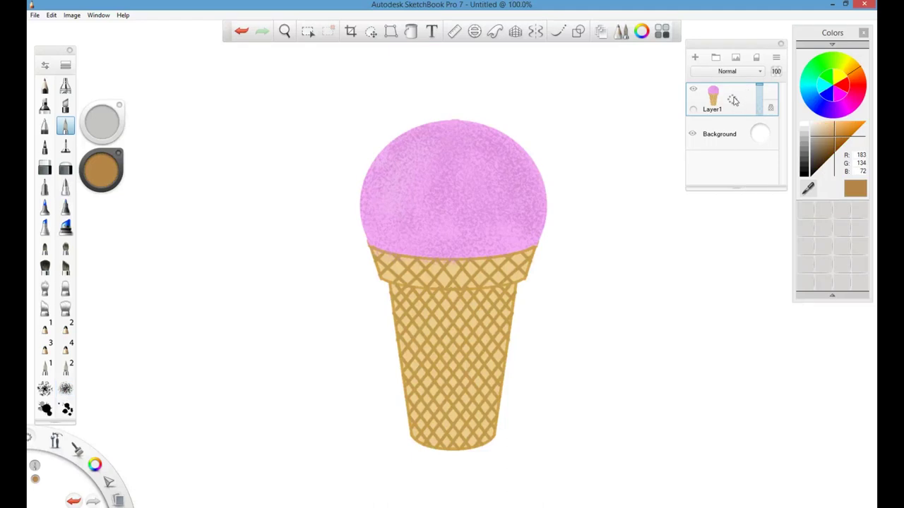
Add a layer above Layer1 and draw a brown arc, RGB 183, 134, 72, over the scoop's upper half along a 66° ellipse guide
{"action": "left_click_drag", "start_coordinate": [734, 99], "coordinate": [740, 78]}
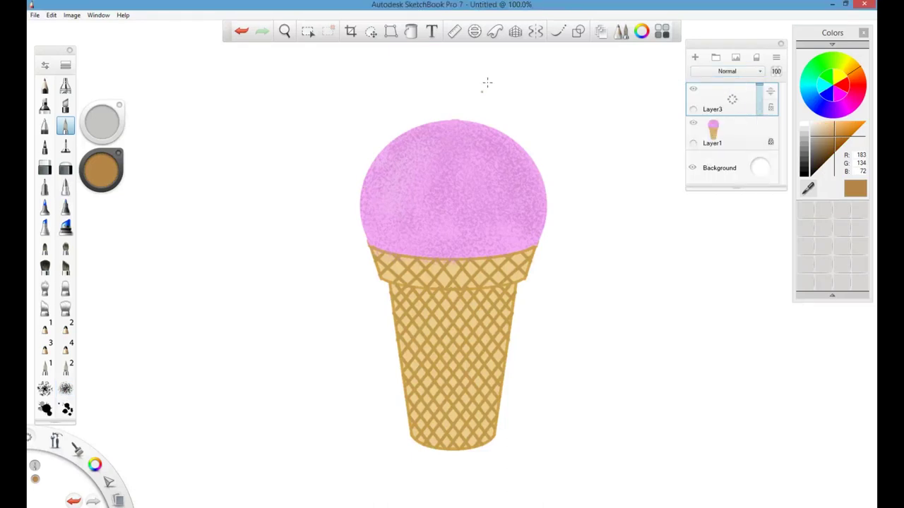
{"action": "left_click", "coordinate": [474, 31]}
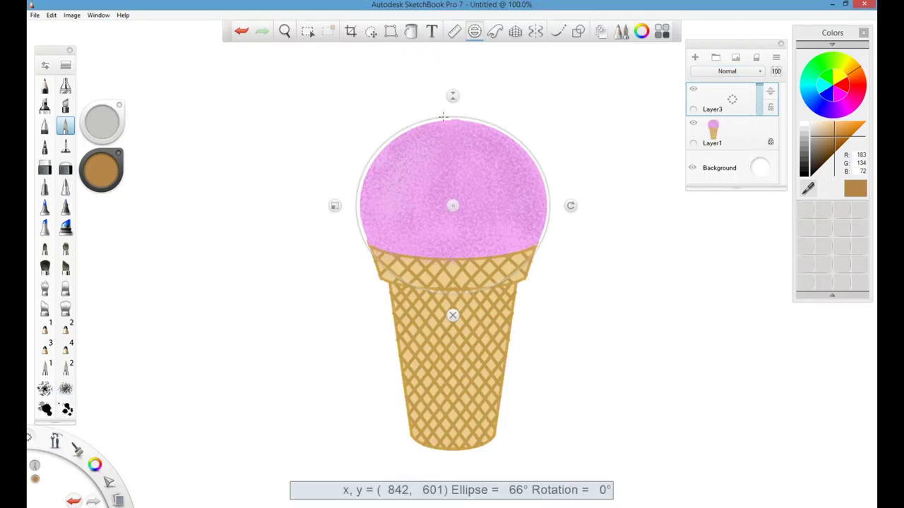
{"action": "mouse_move", "coordinate": [449, 117]}
{"action": "left_mouse_down"}
{"action": "mouse_move", "coordinate": [383, 145]}
{"action": "mouse_move", "coordinate": [366, 201]}
{"action": "left_mouse_up"}
{"action": "mouse_move", "coordinate": [449, 115]}
{"action": "left_mouse_down"}
{"action": "mouse_move", "coordinate": [479, 119]}
{"action": "mouse_move", "coordinate": [538, 163]}
{"action": "mouse_move", "coordinate": [546, 205]}
{"action": "left_mouse_up"}
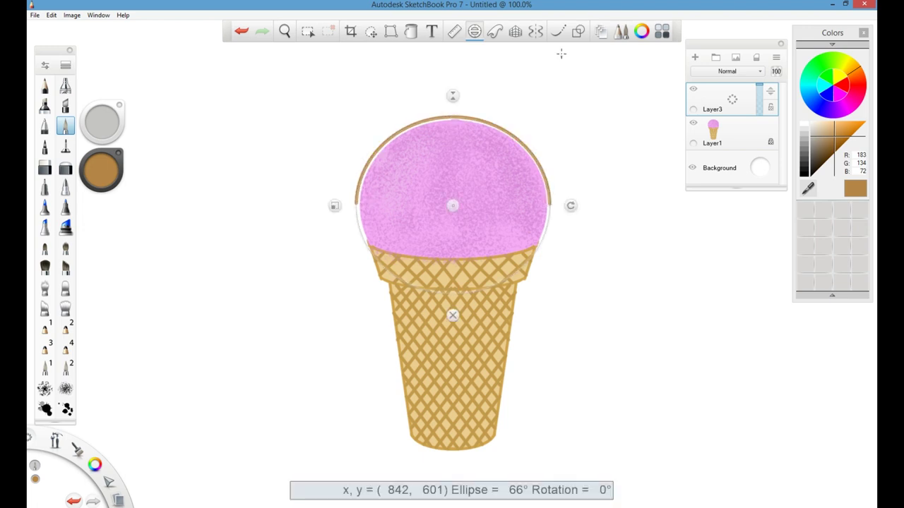
Close the sauce topping with a wavy dripping lower edge using Steady Stroke 11, and fill it with the same brown
{"action": "left_click", "coordinate": [558, 31]}
{"action": "mouse_move", "coordinate": [356, 205]}
{"action": "left_mouse_down"}
{"action": "mouse_move", "coordinate": [367, 209]}
{"action": "mouse_move", "coordinate": [393, 185]}
{"action": "mouse_move", "coordinate": [411, 207]}
{"action": "mouse_move", "coordinate": [456, 184]}
{"action": "mouse_move", "coordinate": [477, 209]}
{"action": "mouse_move", "coordinate": [495, 212]}
{"action": "mouse_move", "coordinate": [516, 185]}
{"action": "mouse_move", "coordinate": [538, 210]}
{"action": "mouse_move", "coordinate": [551, 203]}
{"action": "left_mouse_up"}
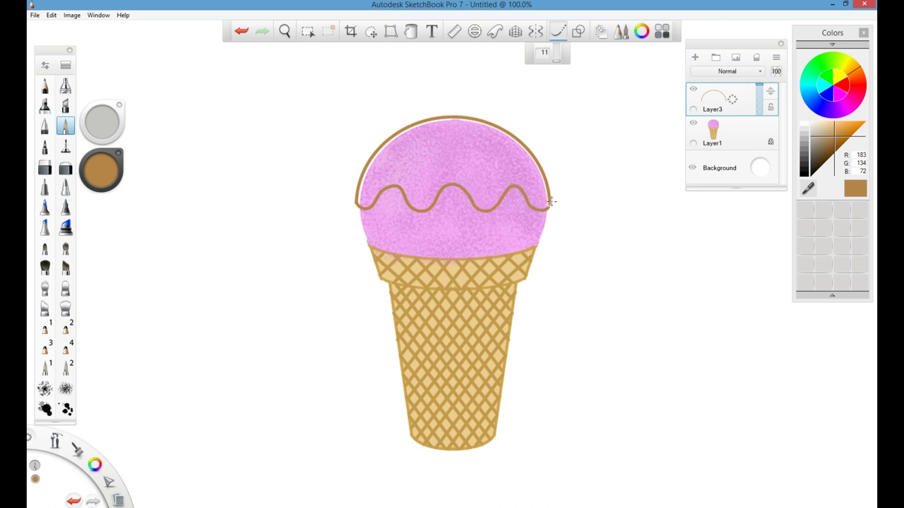
{"action": "left_click", "coordinate": [417, 35]}
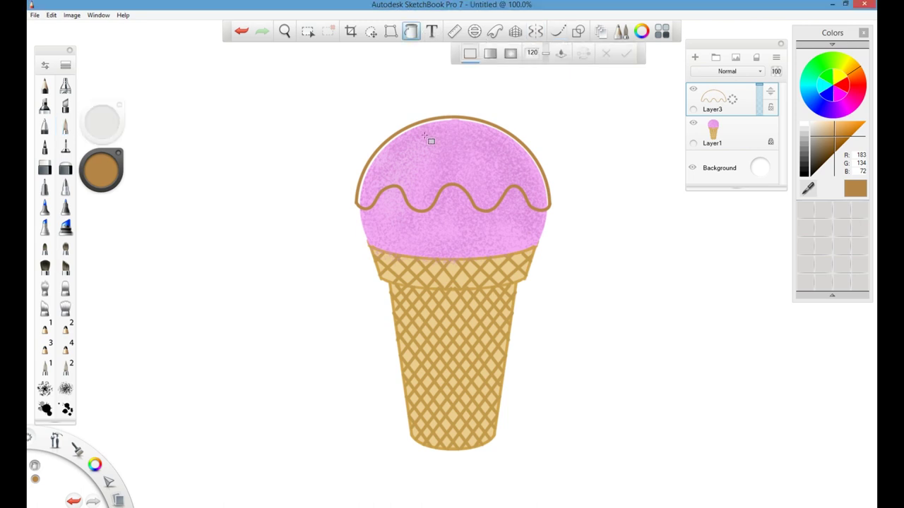
{"action": "left_click", "coordinate": [449, 134]}
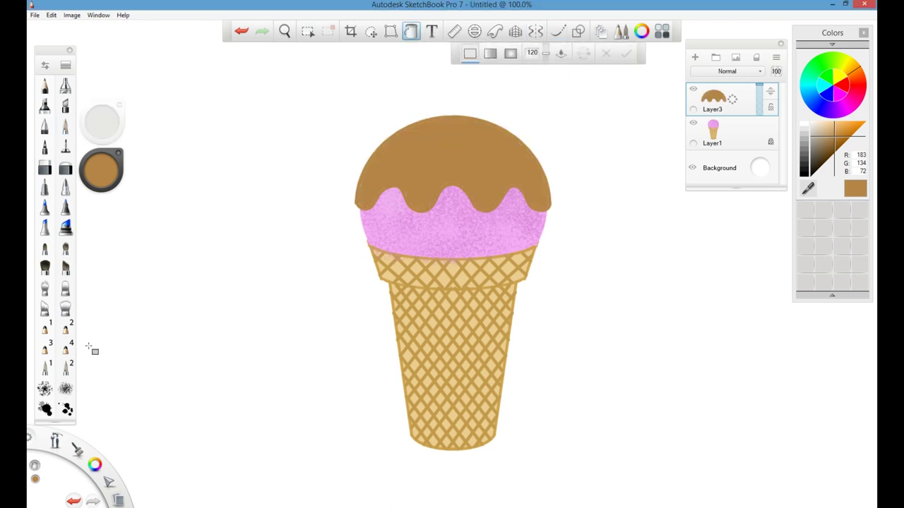
Lock Layer3's transparency and texture the sauce with the Charcoal brush at size 29.7, using browns RGB 211, 155, 83 and 172, 122, 58
{"action": "double_click", "coordinate": [66, 390]}
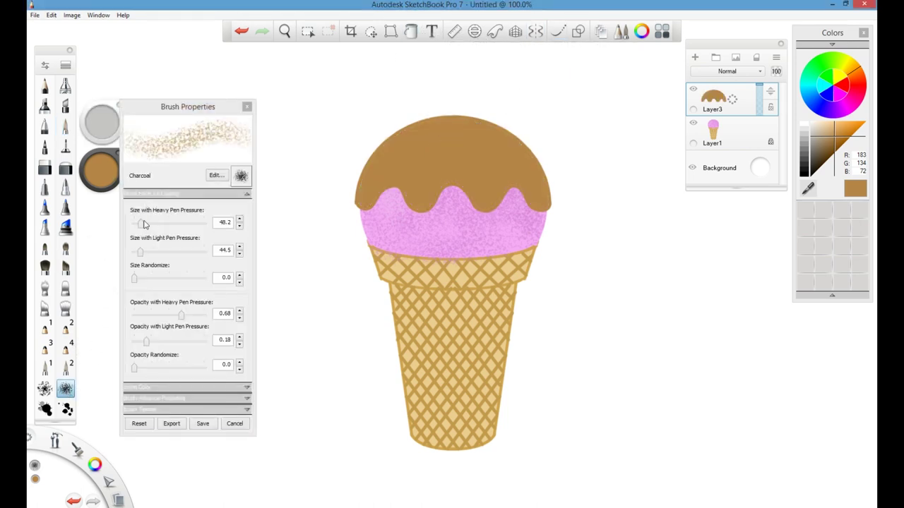
{"action": "left_click", "coordinate": [838, 133]}
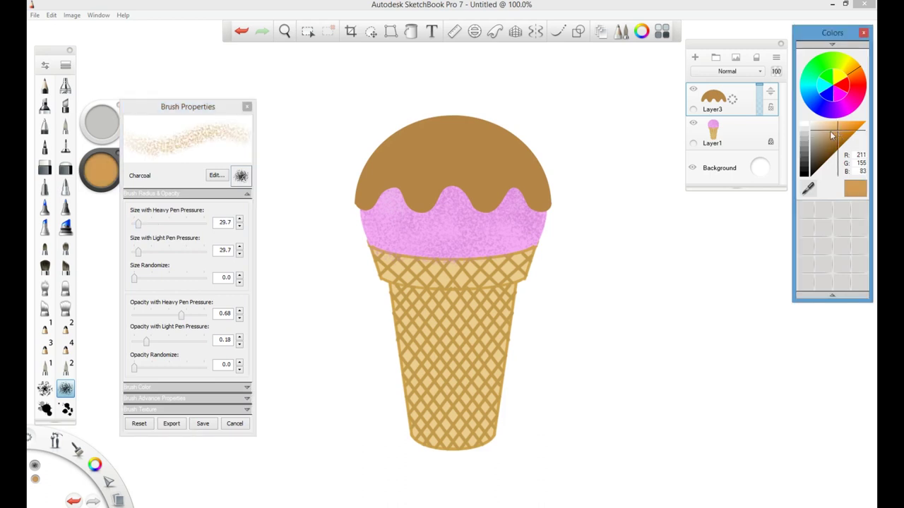
{"action": "left_click", "coordinate": [246, 107]}
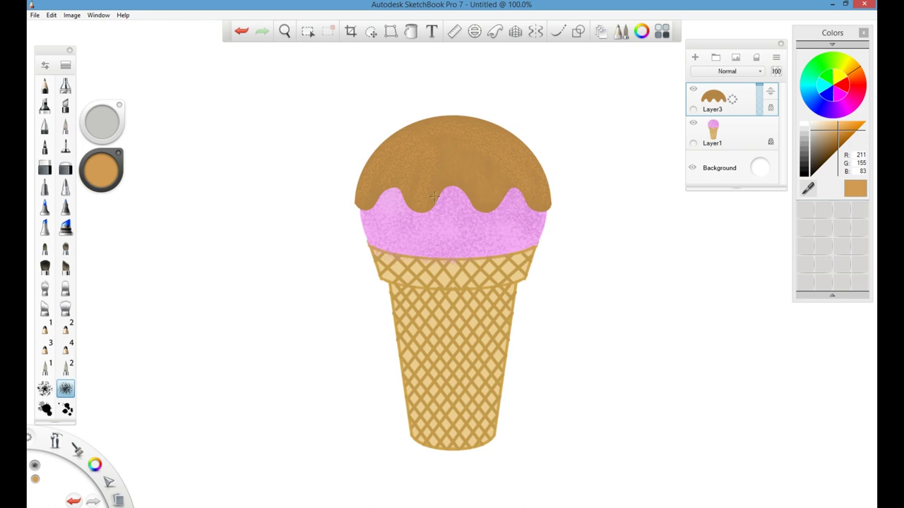
{"action": "left_click", "coordinate": [835, 130]}
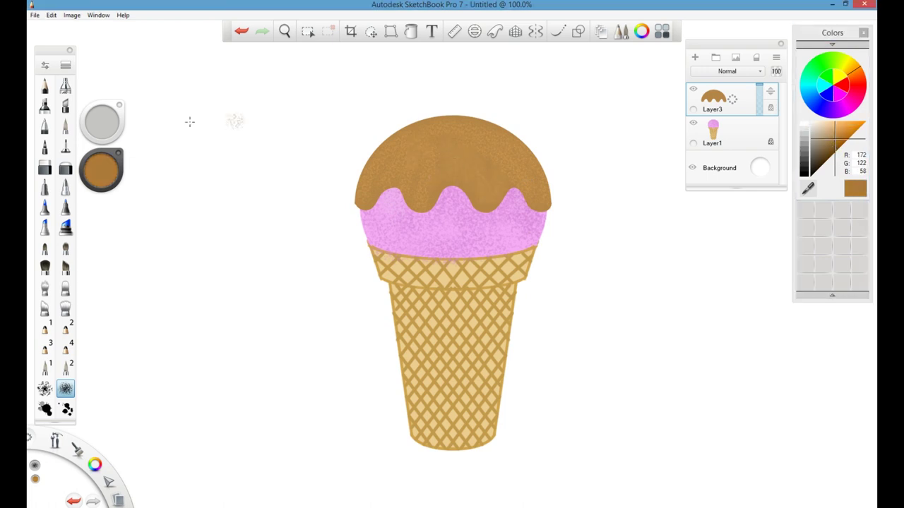
Shade the edges of the sauce drips in darker brown and airbrush a soft, lighter highlight onto the sauce's upper left
{"action": "left_click", "coordinate": [65, 126]}
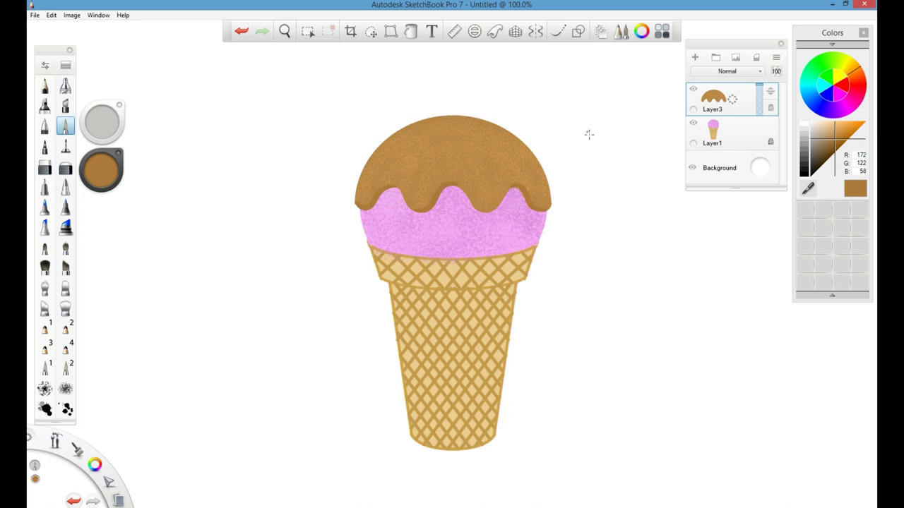
{"action": "double_click", "coordinate": [65, 85]}
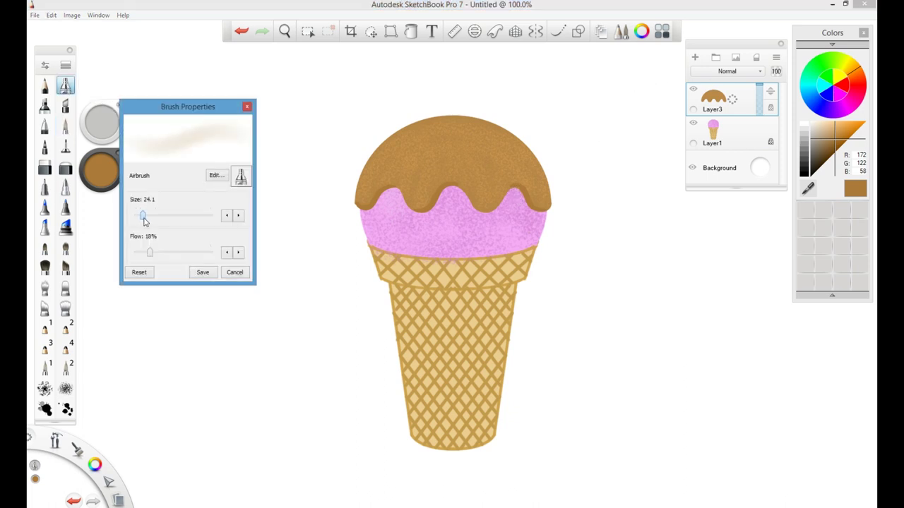
{"action": "mouse_move", "coordinate": [837, 131]}
{"action": "left_mouse_down"}
{"action": "mouse_move", "coordinate": [830, 127]}
{"action": "mouse_move", "coordinate": [834, 133]}
{"action": "left_mouse_up"}
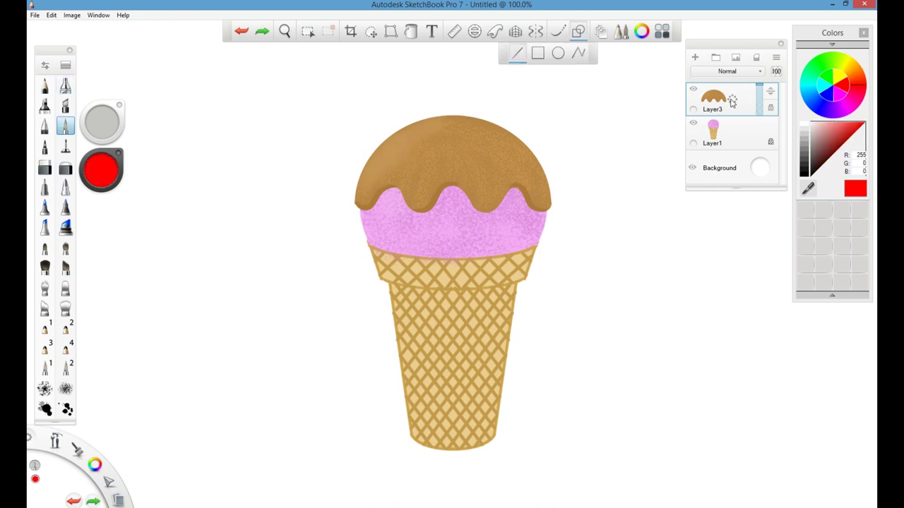
Add a layer above Layer3 and draw a filled strawberry body in red, RGB 220, 60, 60, beside the cone with Steady Stroke 11
{"action": "left_click_drag", "start_coordinate": [730, 99], "coordinate": [735, 74]}
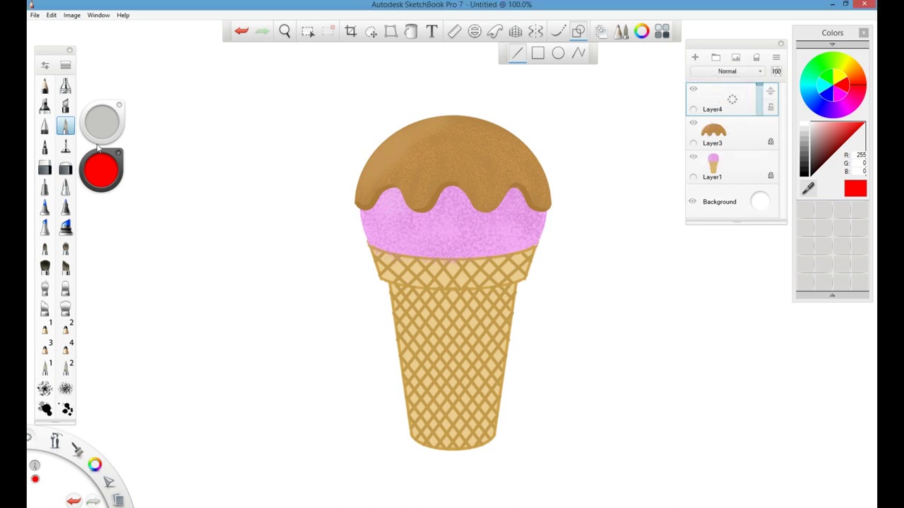
{"action": "left_click", "coordinate": [848, 128]}
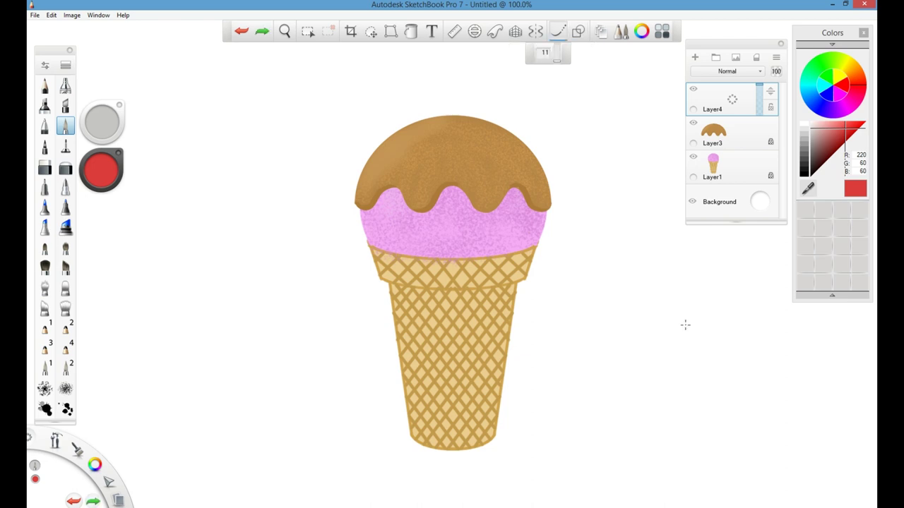
{"action": "mouse_move", "coordinate": [686, 325]}
{"action": "left_mouse_down"}
{"action": "mouse_move", "coordinate": [671, 325]}
{"action": "mouse_move", "coordinate": [668, 337]}
{"action": "mouse_move", "coordinate": [683, 366]}
{"action": "mouse_move", "coordinate": [698, 368]}
{"action": "mouse_move", "coordinate": [709, 318]}
{"action": "mouse_move", "coordinate": [684, 324]}
{"action": "left_mouse_up"}
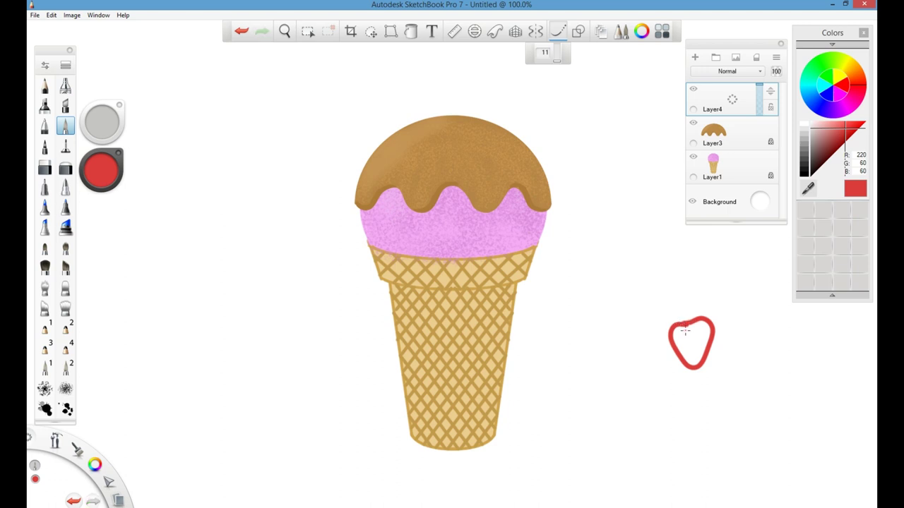
{"action": "left_click", "coordinate": [411, 32]}
{"action": "left_click", "coordinate": [690, 343]}
{"action": "left_click", "coordinate": [559, 32]}
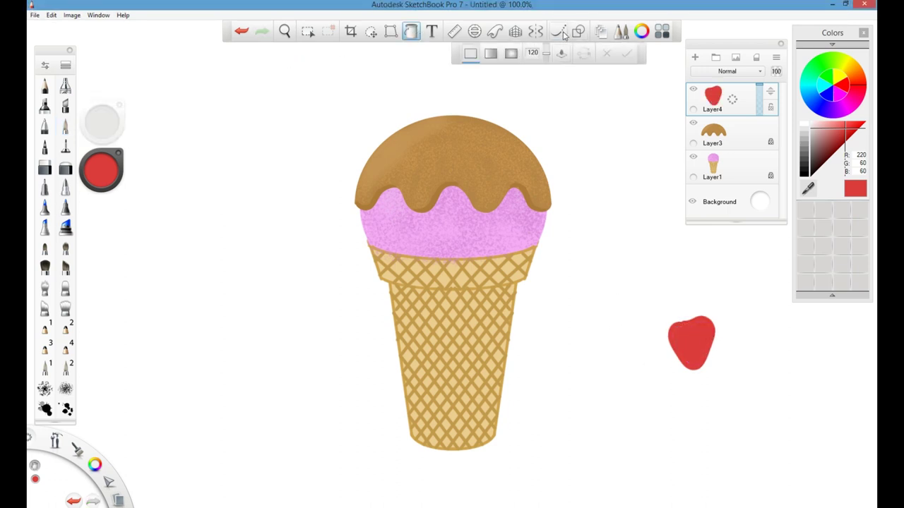
Draw the outline of the strawberry's leaves above the body with the Pencil in green, RGB 105, 218, 74, and fill it
{"action": "left_click", "coordinate": [829, 63]}
{"action": "left_click", "coordinate": [841, 129]}
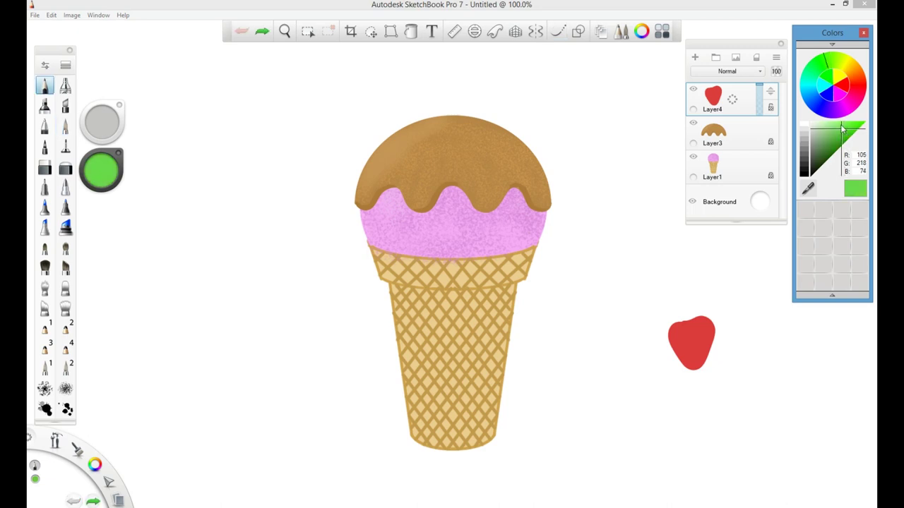
{"action": "mouse_move", "coordinate": [675, 296]}
{"action": "left_mouse_down"}
{"action": "mouse_move", "coordinate": [655, 308]}
{"action": "mouse_move", "coordinate": [678, 302]}
{"action": "left_mouse_up"}
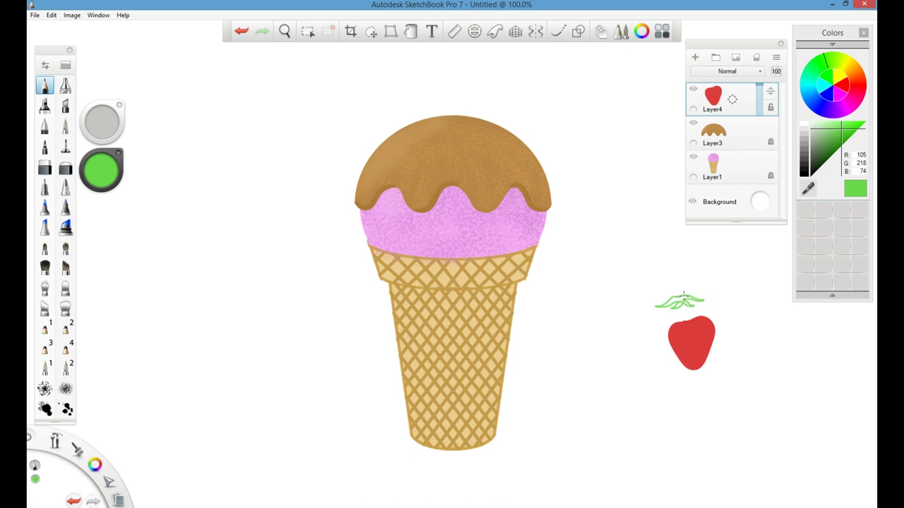
{"action": "left_click", "coordinate": [410, 31]}
{"action": "left_click", "coordinate": [682, 302]}
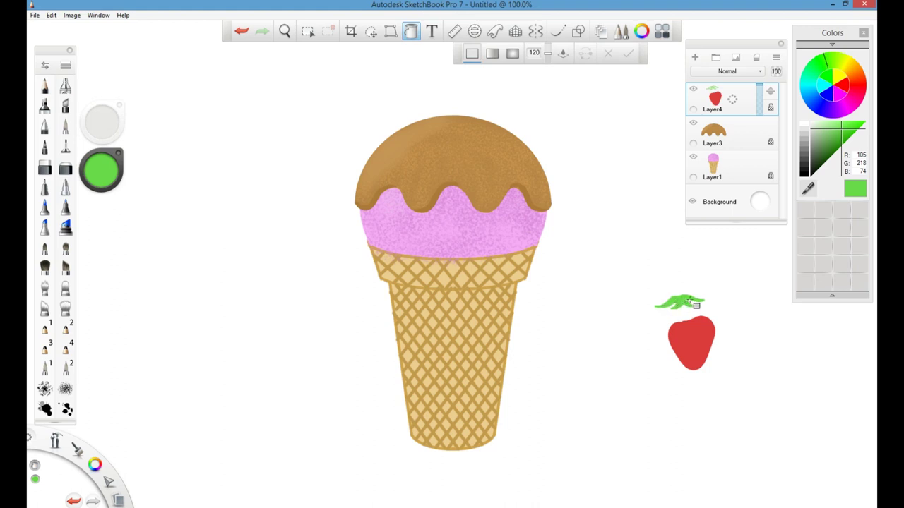
{"action": "left_click", "coordinate": [243, 32]}
Select the green leaves with a rectangular selection and move them down onto the strawberry's top
{"action": "left_click", "coordinate": [371, 32]}
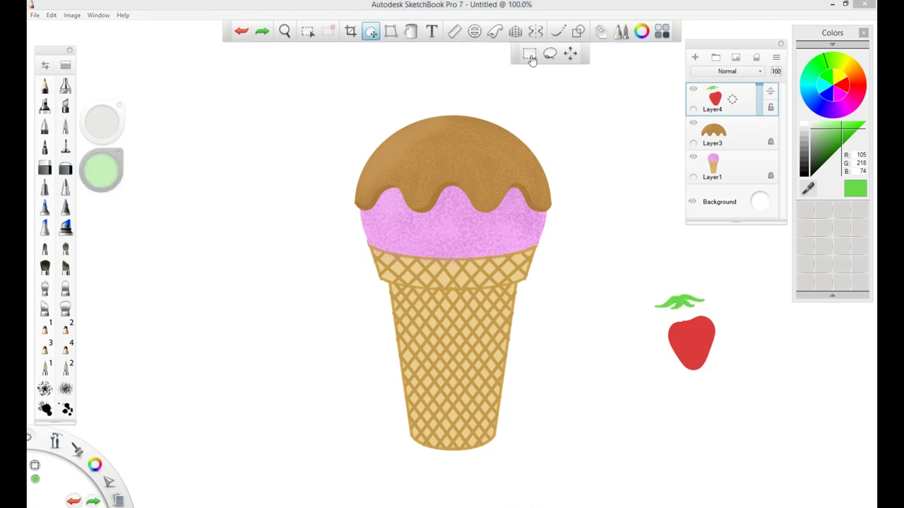
{"action": "mouse_move", "coordinate": [641, 283]}
{"action": "left_mouse_down"}
{"action": "mouse_move", "coordinate": [706, 315]}
{"action": "mouse_move", "coordinate": [696, 347]}
{"action": "left_mouse_up"}
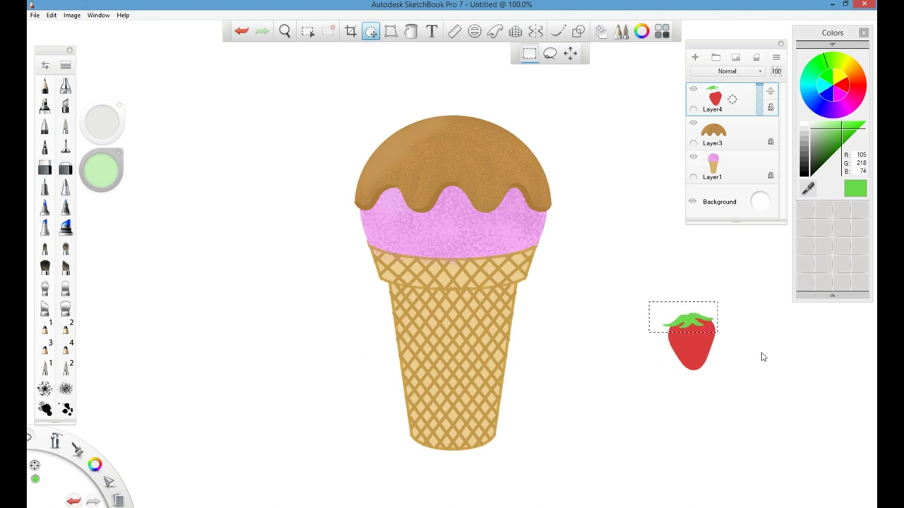
{"action": "left_click", "coordinate": [781, 308]}
Paint darker green shading, RGB 95, 183, 72, along the upper edges of the strawberry's leaves
{"action": "left_click", "coordinate": [285, 32]}
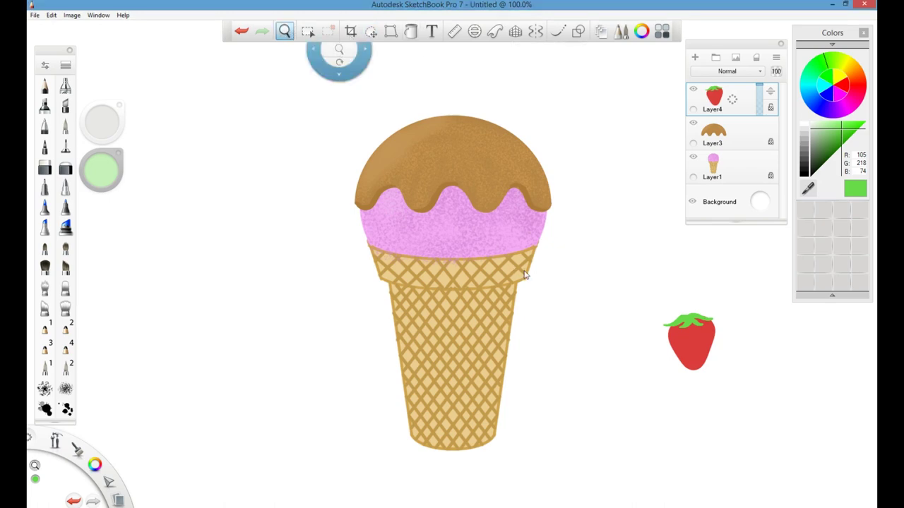
{"action": "left_click_drag", "start_coordinate": [550, 305], "coordinate": [649, 315]}
{"action": "left_click_drag", "start_coordinate": [646, 346], "coordinate": [398, 299]}
{"action": "left_click", "coordinate": [65, 126]}
{"action": "left_click", "coordinate": [835, 137]}
{"action": "mouse_move", "coordinate": [703, 308]}
{"action": "left_mouse_down"}
{"action": "mouse_move", "coordinate": [675, 320]}
{"action": "mouse_move", "coordinate": [732, 306]}
{"action": "mouse_move", "coordinate": [761, 317]}
{"action": "mouse_move", "coordinate": [714, 309]}
{"action": "mouse_move", "coordinate": [745, 310]}
{"action": "left_mouse_up"}
Lock Layer4's transparency and blend the darker green softly over the leaves with the Airbrush
{"action": "left_click", "coordinate": [65, 85]}
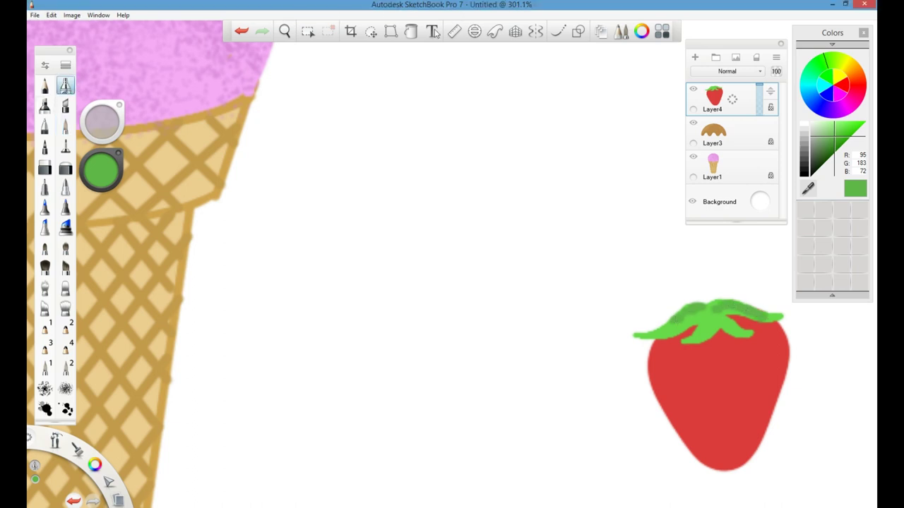
{"action": "left_click", "coordinate": [65, 85]}
{"action": "left_click_drag", "start_coordinate": [659, 332], "coordinate": [681, 327]}
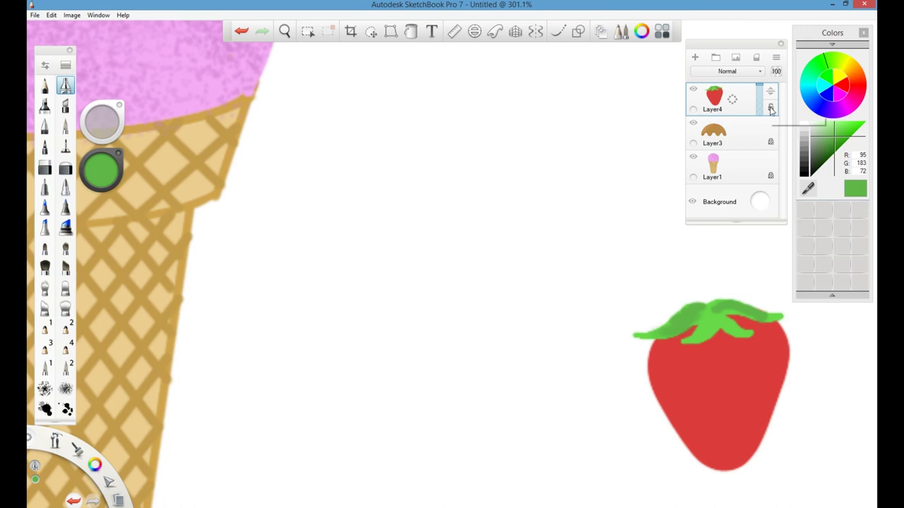
{"action": "left_click_drag", "start_coordinate": [705, 329], "coordinate": [720, 309]}
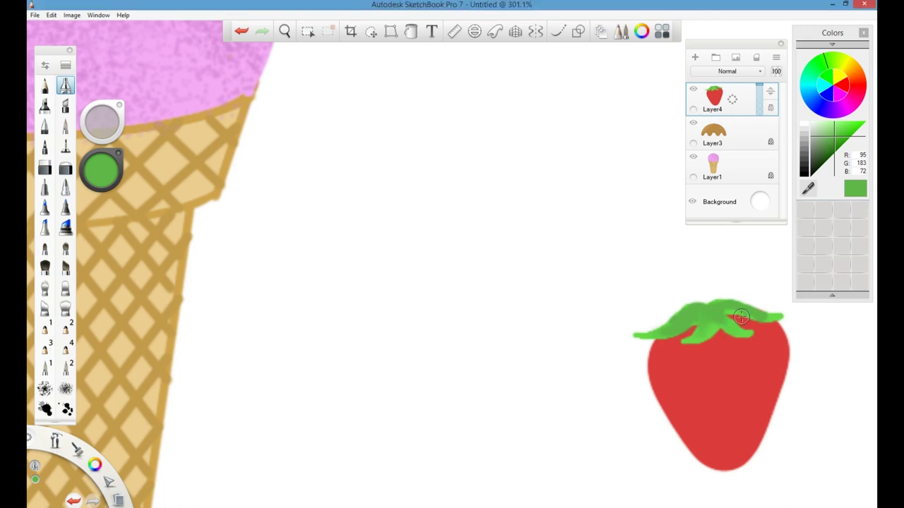
Set Steady Stroke to 0 and dot seed pits all over the strawberry with the Pencil in dull red, RGB 174, 83, 83
{"action": "left_click", "coordinate": [850, 98]}
{"action": "left_click_drag", "start_coordinate": [840, 130], "coordinate": [841, 137]}
{"action": "left_click", "coordinate": [558, 31]}
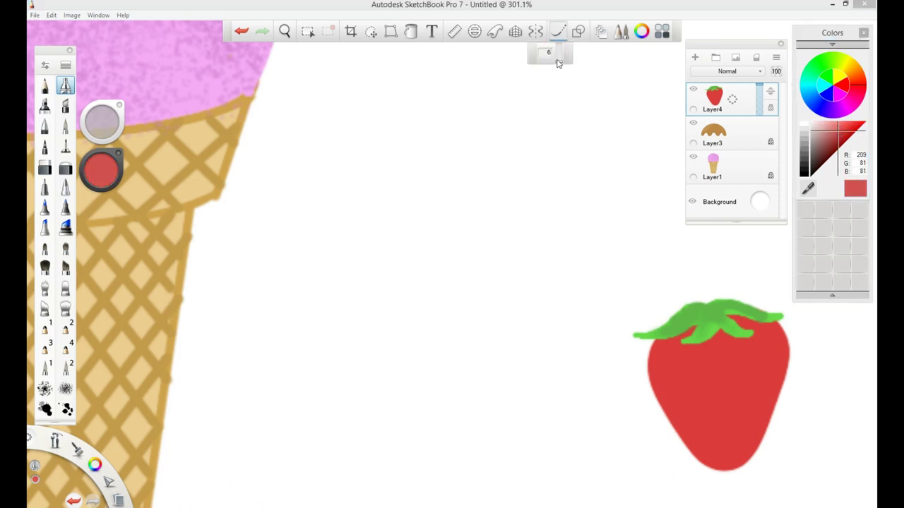
{"action": "left_click", "coordinate": [44, 85]}
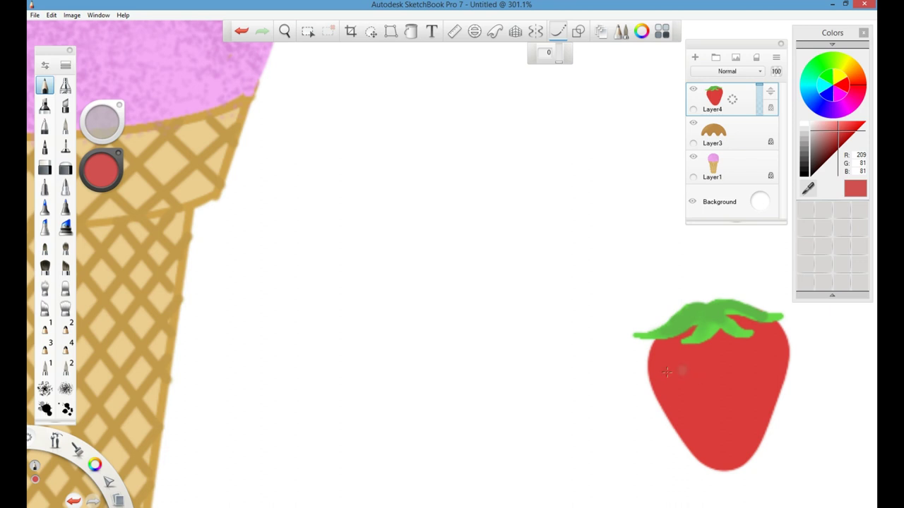
{"action": "left_click", "coordinate": [674, 399]}
{"action": "left_click", "coordinate": [830, 138]}
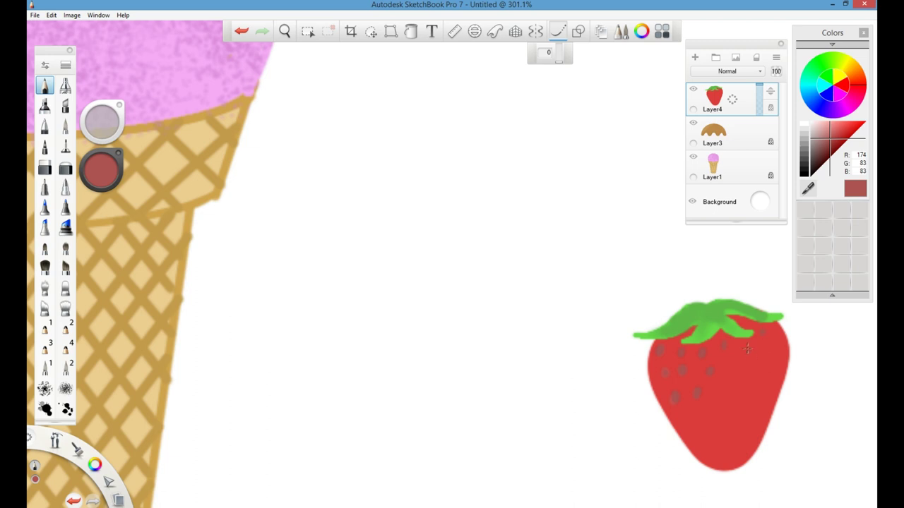
{"action": "left_click", "coordinate": [748, 378]}
Dot yellow seeds, RGB 236, 236, 72, into the dull red pits across the strawberry
{"action": "left_click", "coordinate": [842, 77]}
{"action": "left_click", "coordinate": [843, 133]}
{"action": "left_click", "coordinate": [843, 123]}
{"action": "left_click_drag", "start_coordinate": [843, 134], "coordinate": [846, 125]}
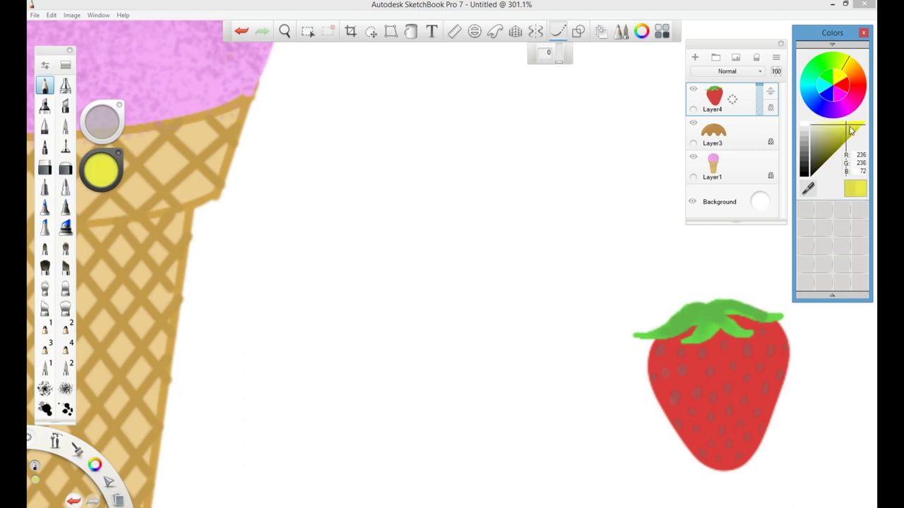
{"action": "left_click", "coordinate": [704, 353]}
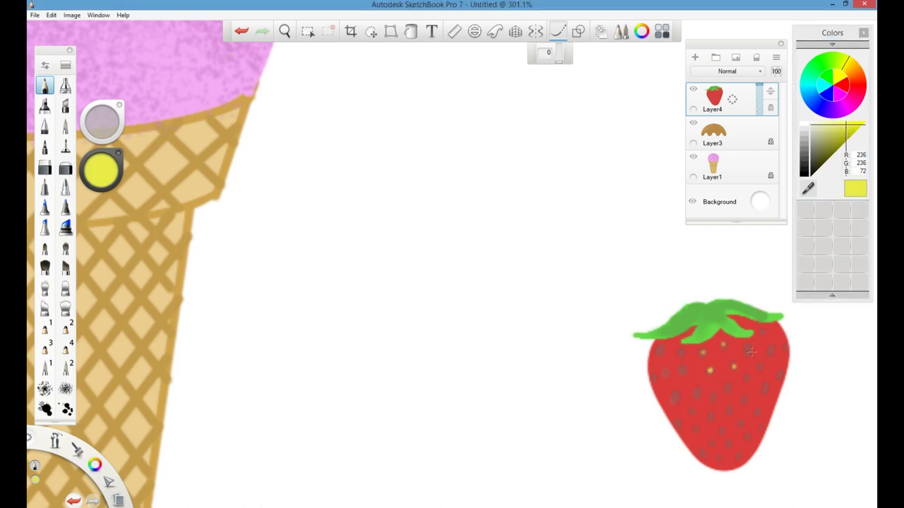
{"action": "left_click", "coordinate": [781, 375]}
{"action": "left_click", "coordinate": [763, 390]}
{"action": "left_click", "coordinate": [698, 393]}
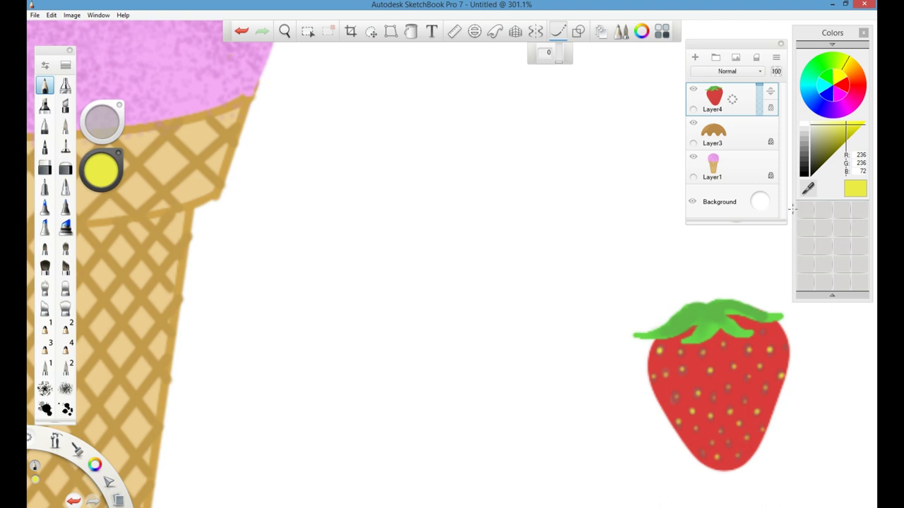
Draw pale green highlight lines, RGB 140, 192, 111, along the strawberry's leaves
{"action": "left_click", "coordinate": [831, 141]}
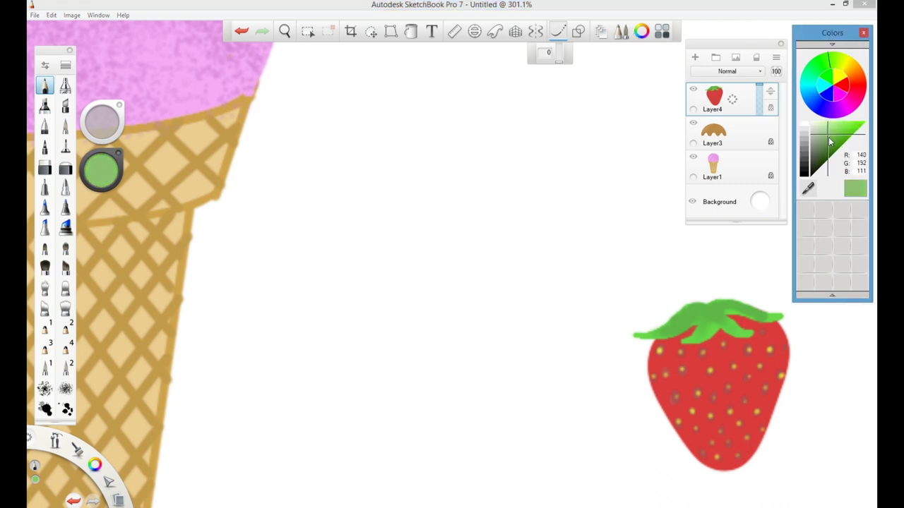
{"action": "left_click", "coordinate": [697, 311]}
{"action": "mouse_move", "coordinate": [657, 331]}
{"action": "left_mouse_down"}
{"action": "mouse_move", "coordinate": [711, 318]}
{"action": "mouse_move", "coordinate": [698, 336]}
{"action": "mouse_move", "coordinate": [747, 327]}
{"action": "mouse_move", "coordinate": [709, 311]}
{"action": "mouse_move", "coordinate": [739, 308]}
{"action": "mouse_move", "coordinate": [714, 313]}
{"action": "left_mouse_up"}
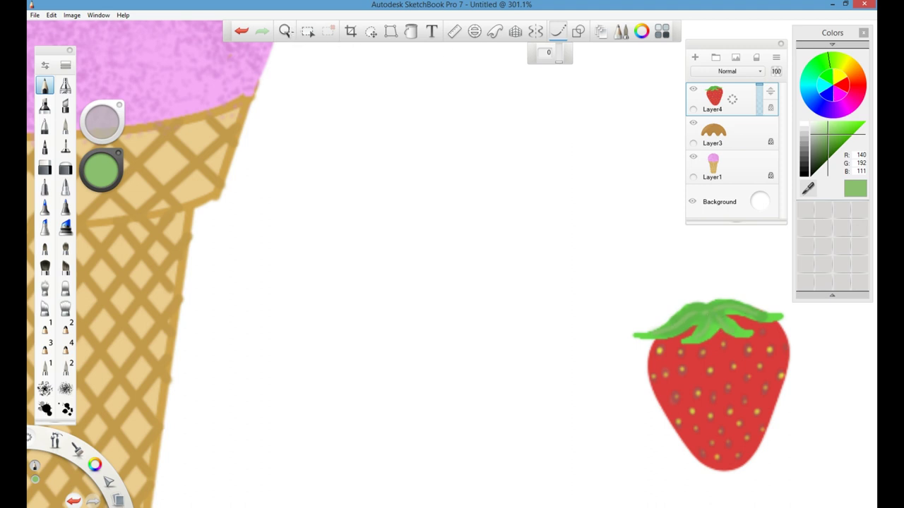
Select the strawberry on Layer4 with a rectangular selection and move it onto the peak of the brown sauce
{"action": "left_click", "coordinate": [286, 31]}
{"action": "left_click_drag", "start_coordinate": [360, 103], "coordinate": [321, 112]}
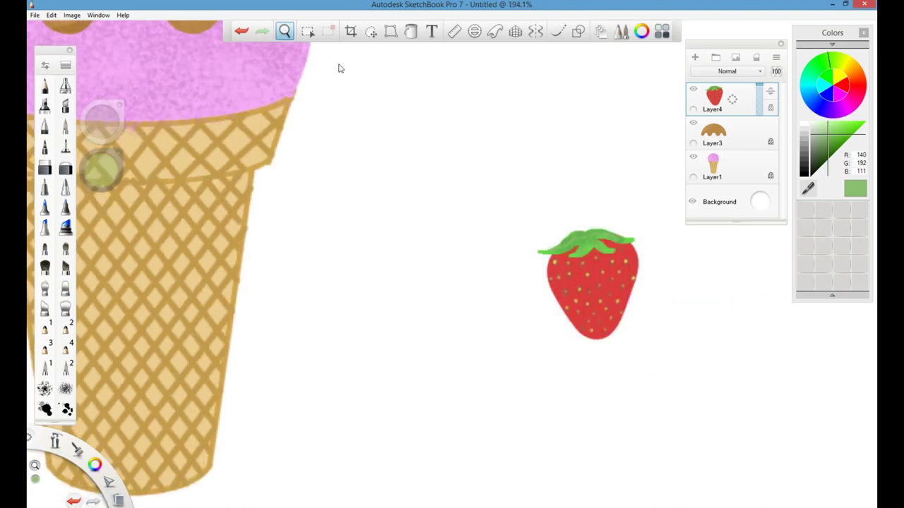
{"action": "key", "text": "space"}
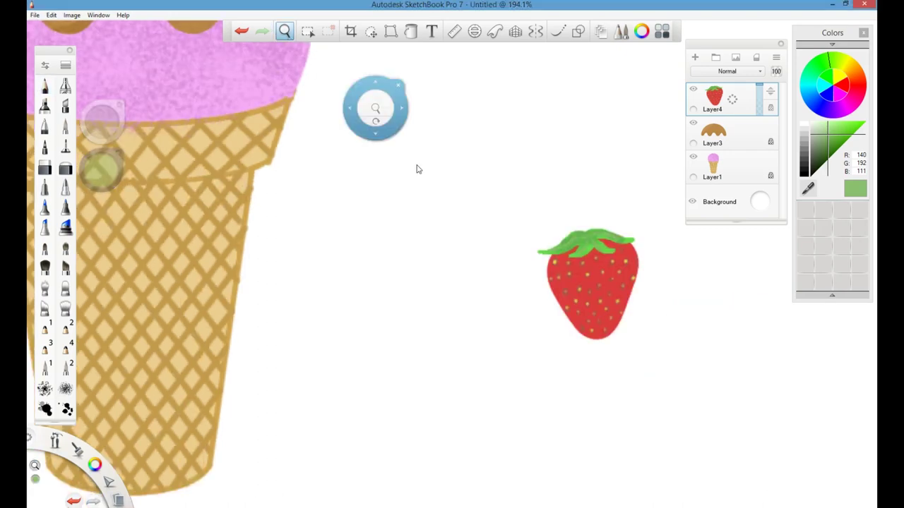
{"action": "scroll", "coordinate": [381, 127], "scroll_direction": "down", "scroll_amount": 5}
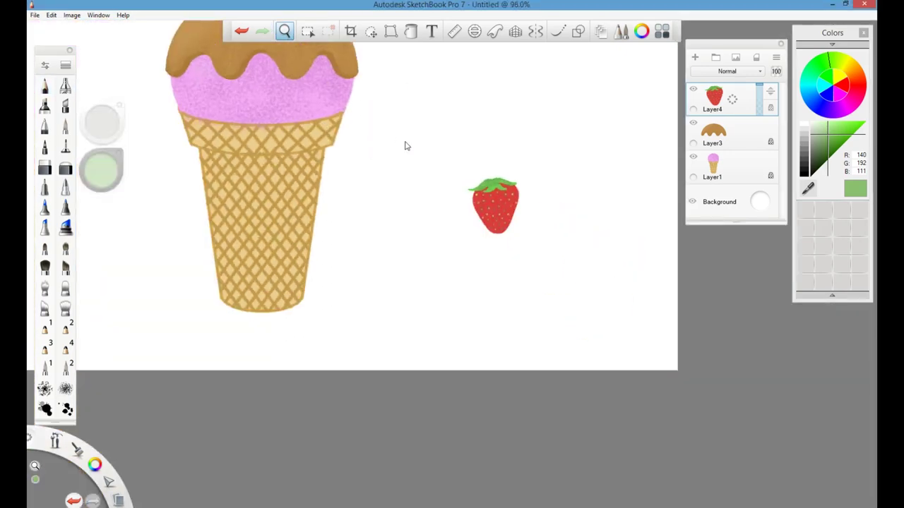
{"action": "left_click_drag", "start_coordinate": [418, 163], "coordinate": [583, 261]}
{"action": "key", "text": "space"}
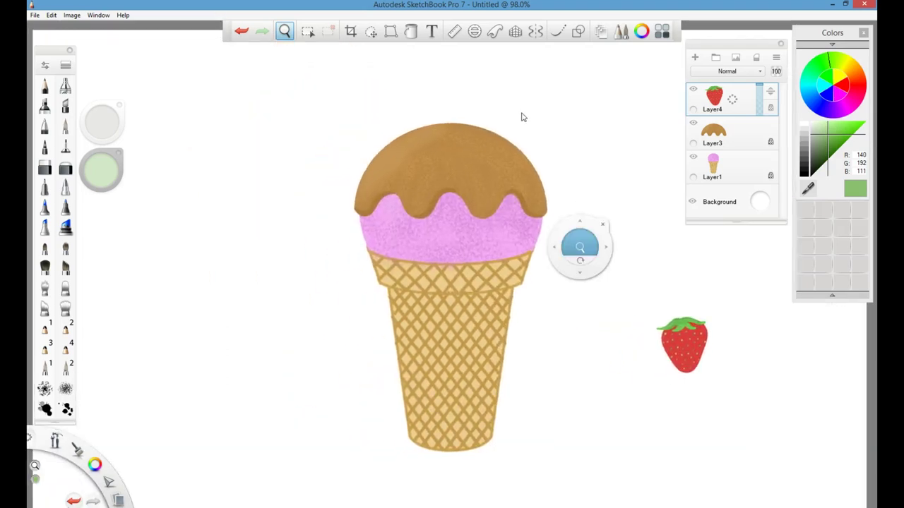
{"action": "left_click", "coordinate": [584, 245]}
{"action": "left_click_drag", "start_coordinate": [563, 219], "coordinate": [575, 216]}
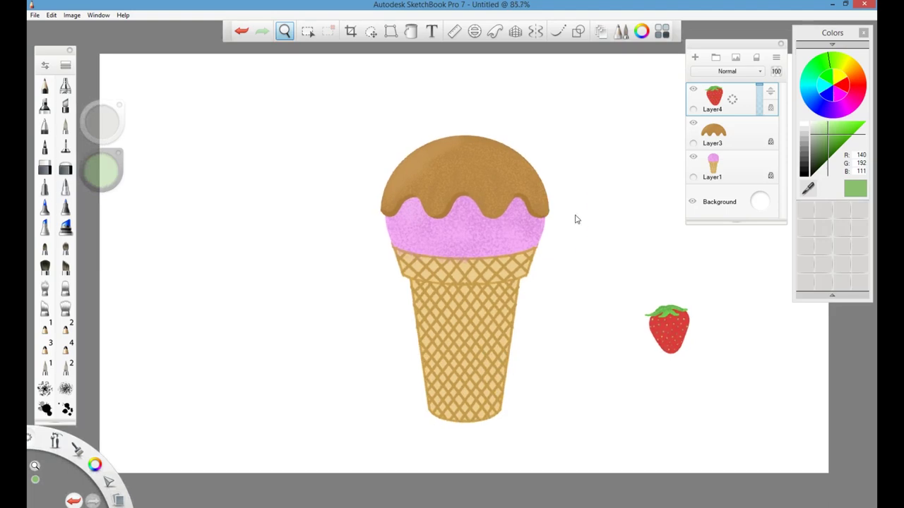
{"action": "left_click", "coordinate": [390, 31]}
{"action": "left_click", "coordinate": [371, 31]}
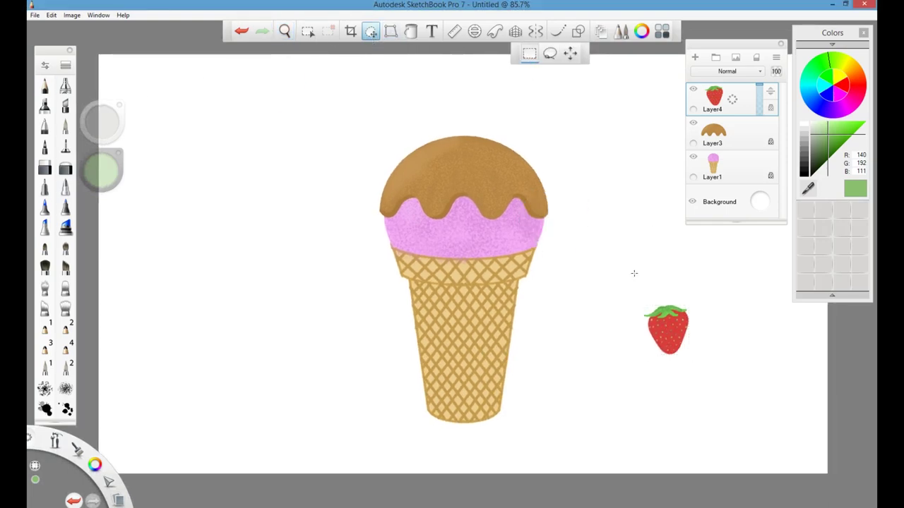
{"action": "left_click_drag", "start_coordinate": [702, 363], "coordinate": [615, 285]}
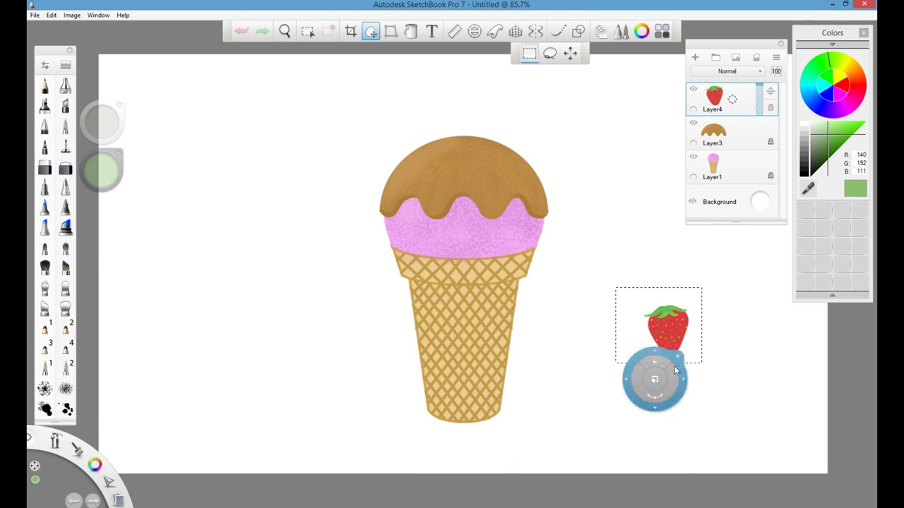
{"action": "mouse_move", "coordinate": [647, 359]}
{"action": "left_mouse_down"}
{"action": "mouse_move", "coordinate": [569, 262]}
{"action": "mouse_move", "coordinate": [470, 171]}
{"action": "mouse_move", "coordinate": [478, 182]}
{"action": "left_mouse_up"}
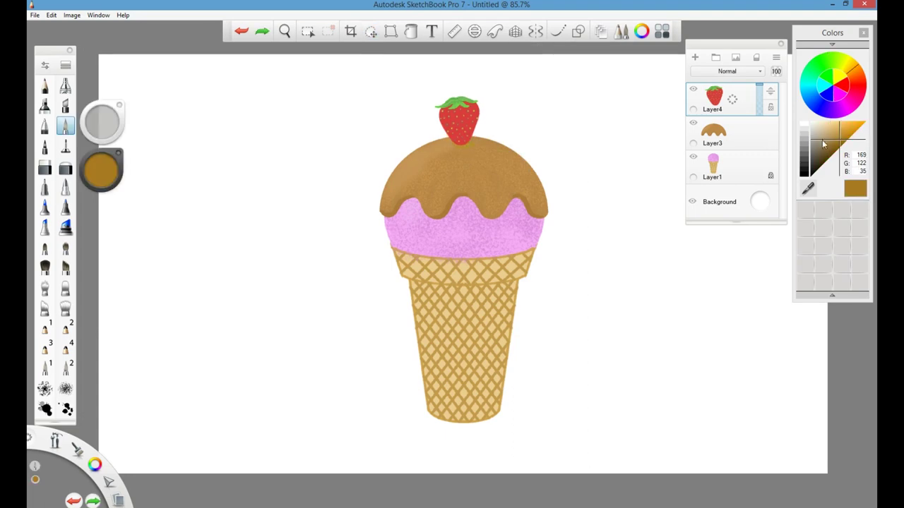
Paint over the strawberry's tip with the Paintbrush in sauce brown, RGB 185, 140, 56, so it looks sunk into the topping
{"action": "left_click", "coordinate": [840, 134]}
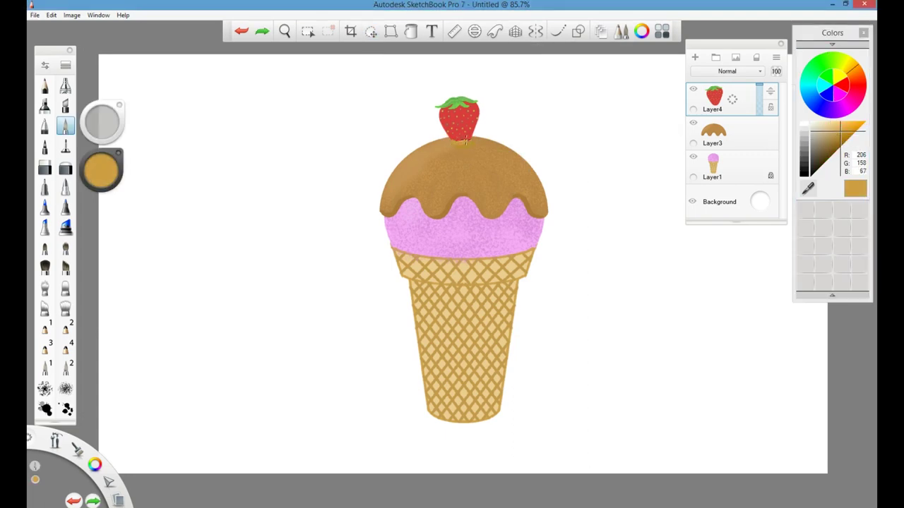
{"action": "left_click_drag", "start_coordinate": [454, 139], "coordinate": [458, 143]}
{"action": "left_click", "coordinate": [463, 143]}
{"action": "left_click", "coordinate": [839, 136]}
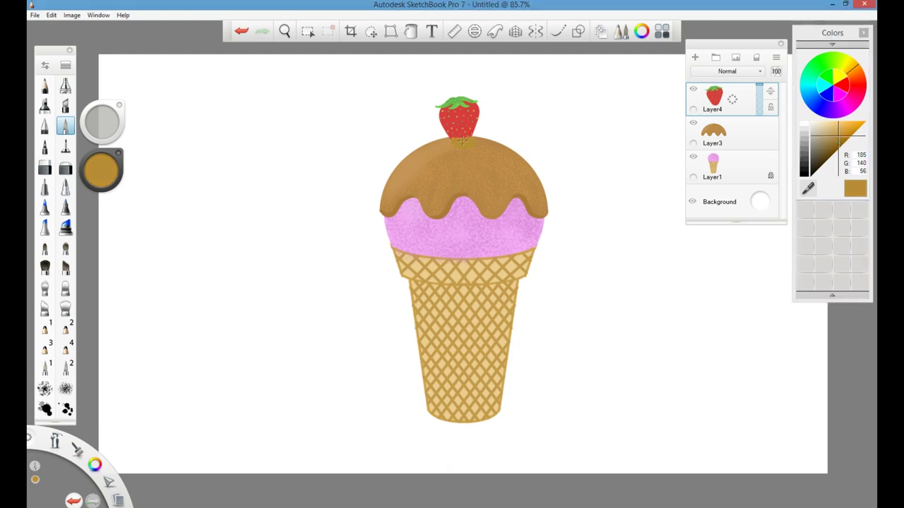
{"action": "key", "text": "ctrl+z"}
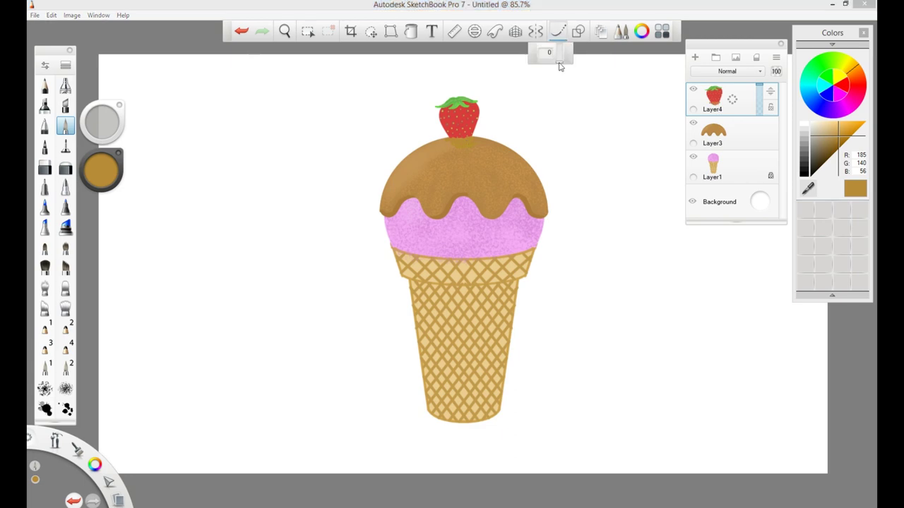
Draw short red line sprinkles, RGB 185, 65, 56, across the sauce with the Line tool and the Paintbrush at size 5.5
{"action": "left_click", "coordinate": [578, 33]}
{"action": "left_click", "coordinate": [853, 87]}
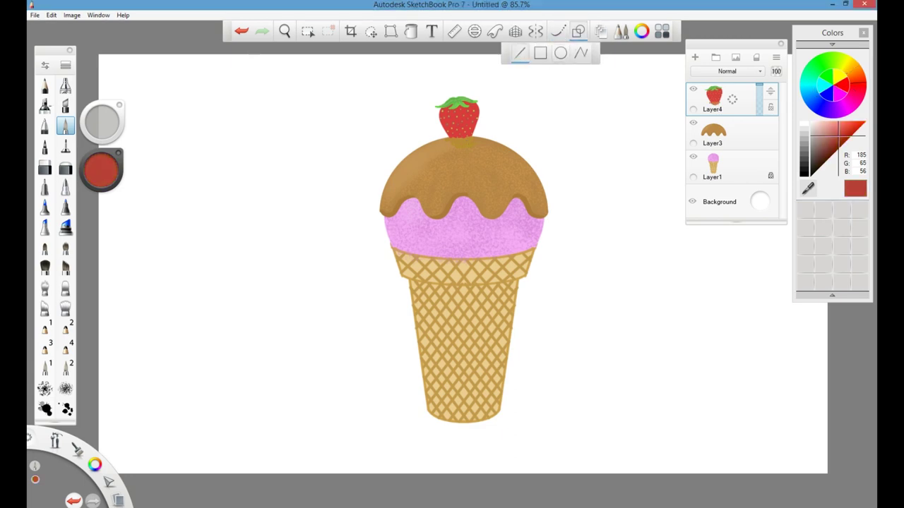
{"action": "double_click", "coordinate": [69, 129]}
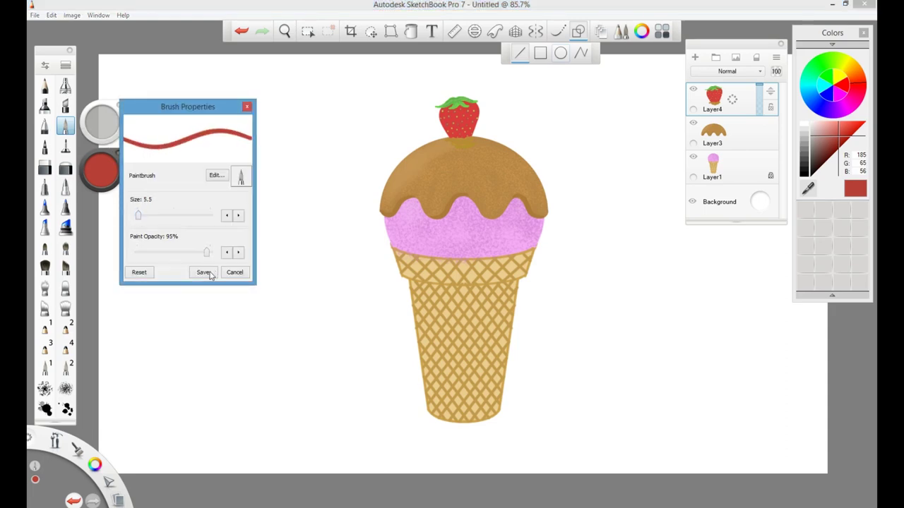
{"action": "left_click", "coordinate": [210, 273]}
{"action": "mouse_move", "coordinate": [414, 164]}
{"action": "left_mouse_down"}
{"action": "mouse_move", "coordinate": [413, 172]}
{"action": "mouse_move", "coordinate": [517, 169]}
{"action": "left_mouse_up"}
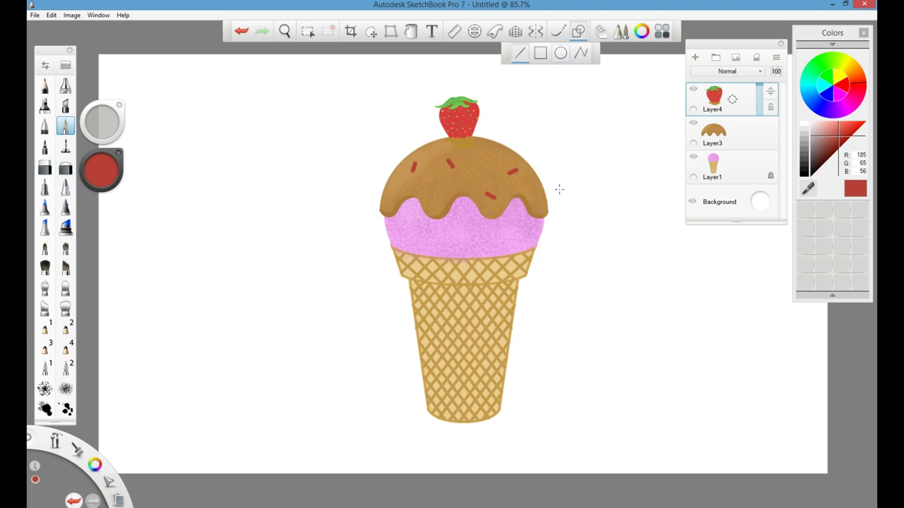
{"action": "left_click_drag", "start_coordinate": [533, 201], "coordinate": [539, 195]}
Add short green, RGB 66, 165, 60, and yellow, RGB 255, 255, 0, line sprinkles across the sauce
{"action": "left_click", "coordinate": [822, 75]}
{"action": "left_click", "coordinate": [833, 141]}
{"action": "left_click_drag", "start_coordinate": [398, 188], "coordinate": [391, 187]}
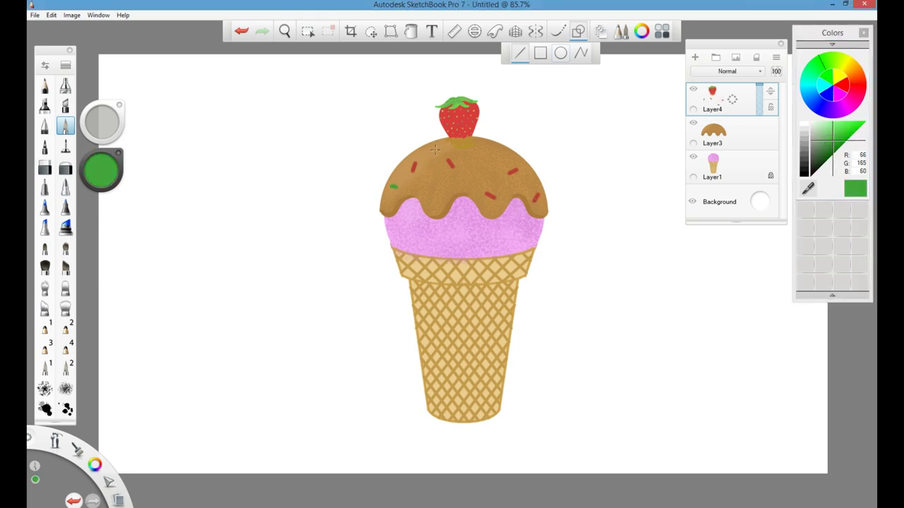
{"action": "left_click_drag", "start_coordinate": [483, 154], "coordinate": [476, 156]}
{"action": "left_click", "coordinate": [840, 74]}
{"action": "left_click_drag", "start_coordinate": [471, 150], "coordinate": [469, 172]}
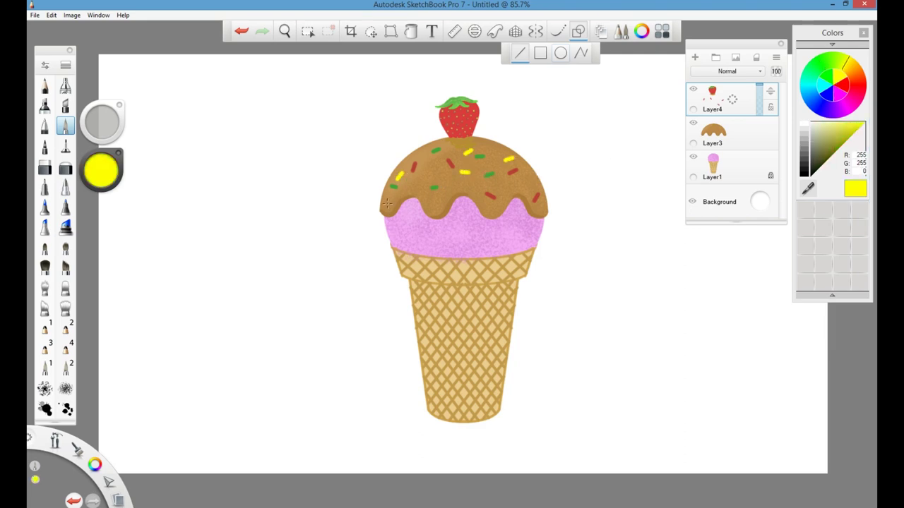
Scatter short magenta line sprinkles, RGB 255, 0, 255, among the others on the sauce
{"action": "left_click", "coordinate": [850, 99]}
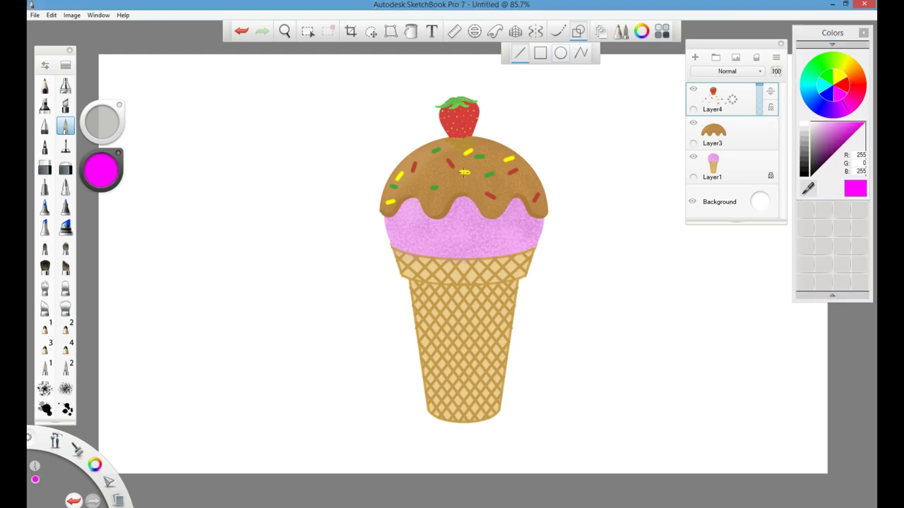
{"action": "left_click_drag", "start_coordinate": [436, 171], "coordinate": [431, 173]}
{"action": "left_click_drag", "start_coordinate": [479, 180], "coordinate": [487, 179]}
{"action": "mouse_move", "coordinate": [408, 159]}
{"action": "left_mouse_down"}
{"action": "mouse_move", "coordinate": [416, 155]}
{"action": "mouse_move", "coordinate": [409, 187]}
{"action": "left_mouse_up"}
Switch to freehand strokes with Steady Stroke and dot round magenta, bright green (RGB 8, 255, 0) and red (RGB 255, 0, 0) sprinkles over the sauce
{"action": "left_click", "coordinate": [558, 31]}
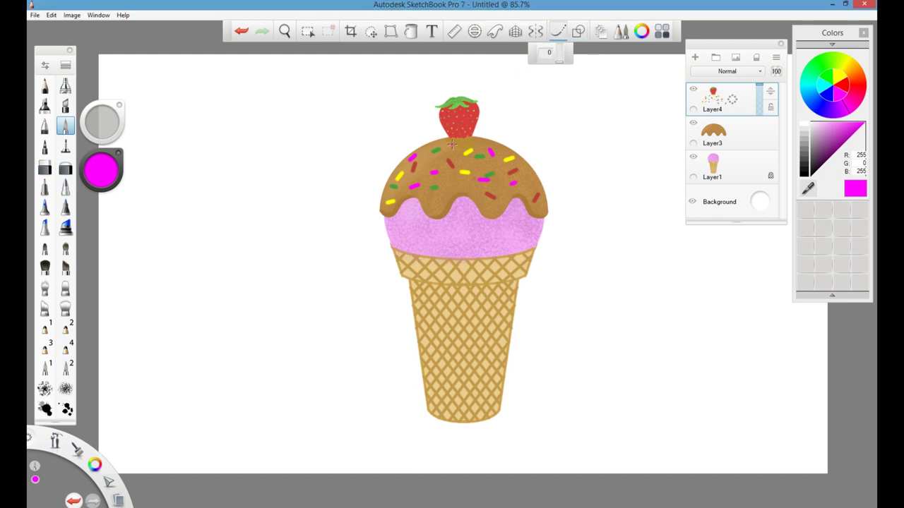
{"action": "left_click_drag", "start_coordinate": [818, 95], "coordinate": [820, 63]}
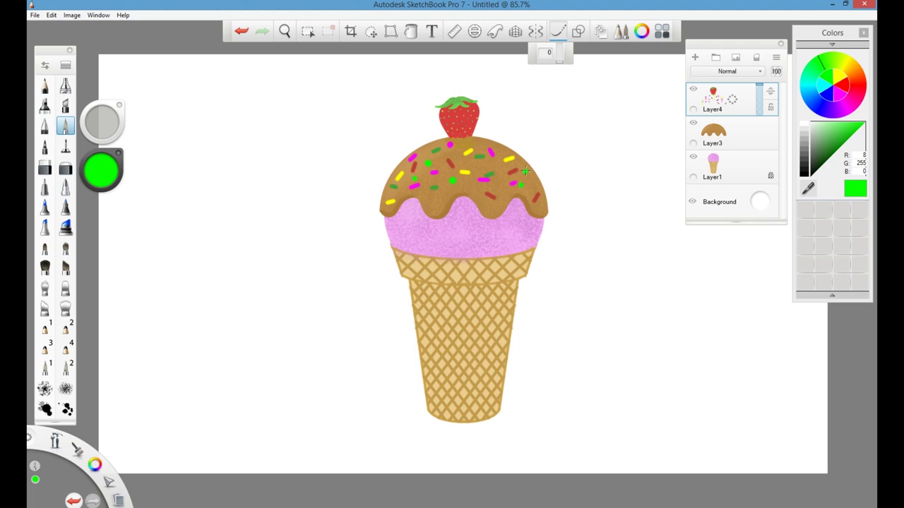
{"action": "left_click", "coordinate": [857, 86]}
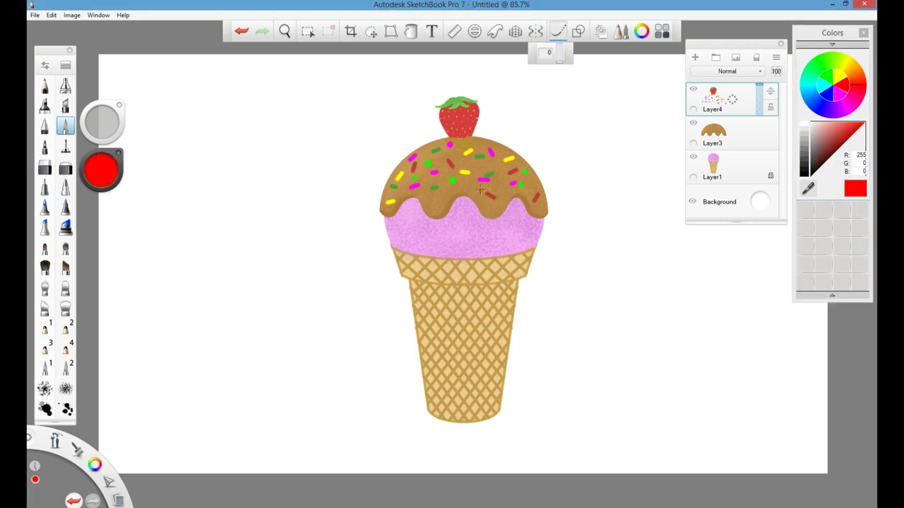
{"action": "left_click", "coordinate": [467, 183]}
{"action": "left_click", "coordinate": [470, 165]}
Dot round blue sprinkles, RGB 0, 0, 255, in the gaps across the sauce
{"action": "left_click", "coordinate": [842, 119]}
{"action": "left_click", "coordinate": [438, 163]}
{"action": "left_click", "coordinate": [482, 167]}
{"action": "left_click", "coordinate": [492, 208]}
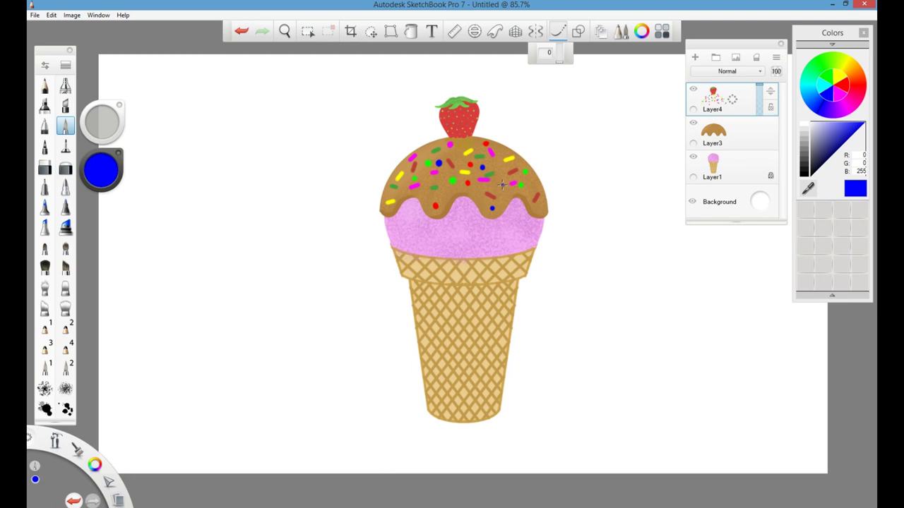
{"action": "left_click", "coordinate": [431, 196]}
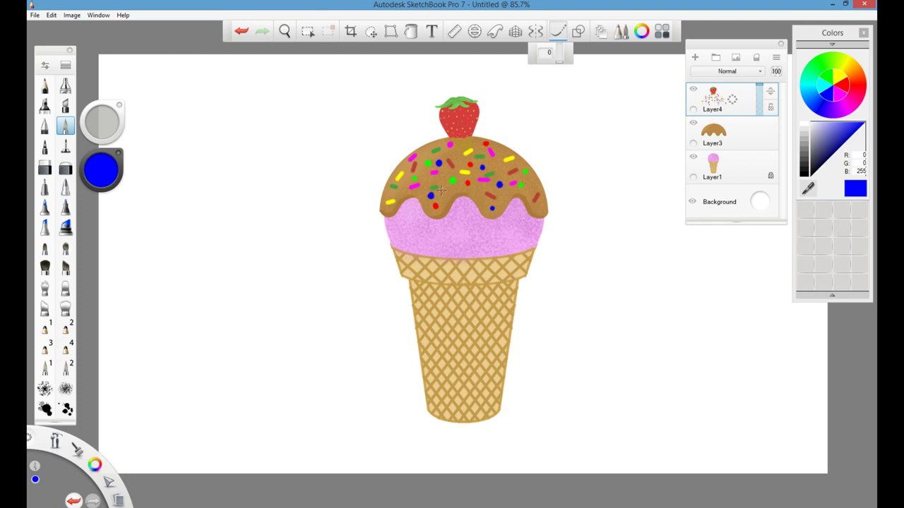